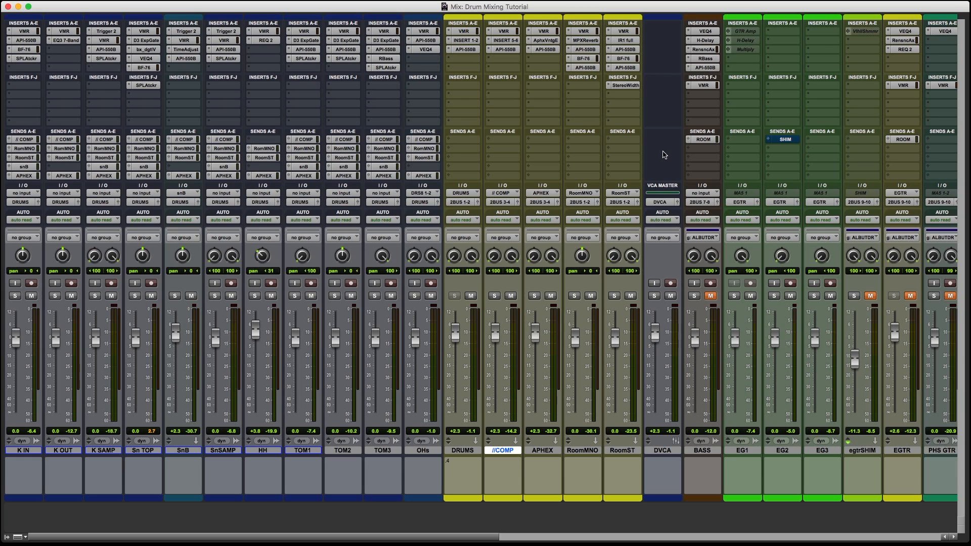
Mute the //COMP, APHEX, RoomMNO and RoomST tracks and solo the OHs track.
key(space)
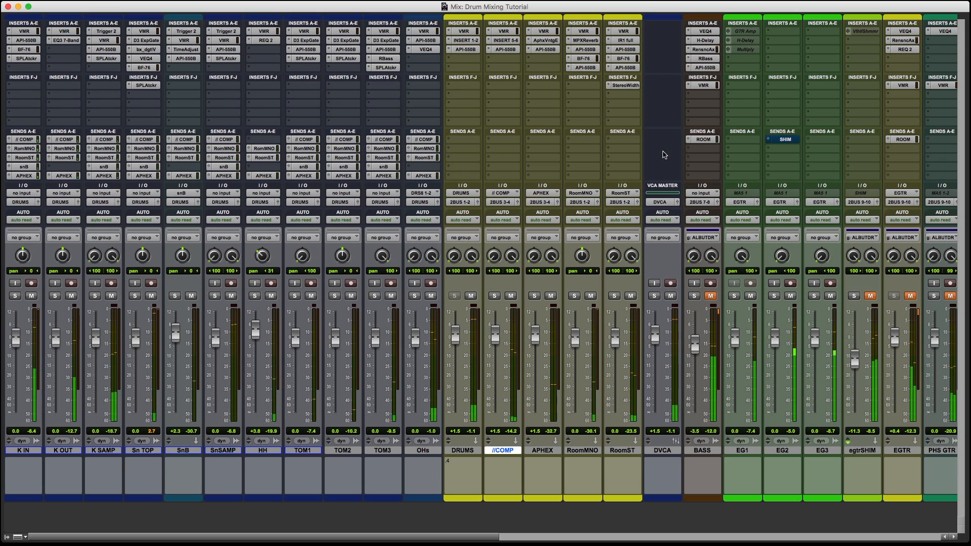
key(shift+m)
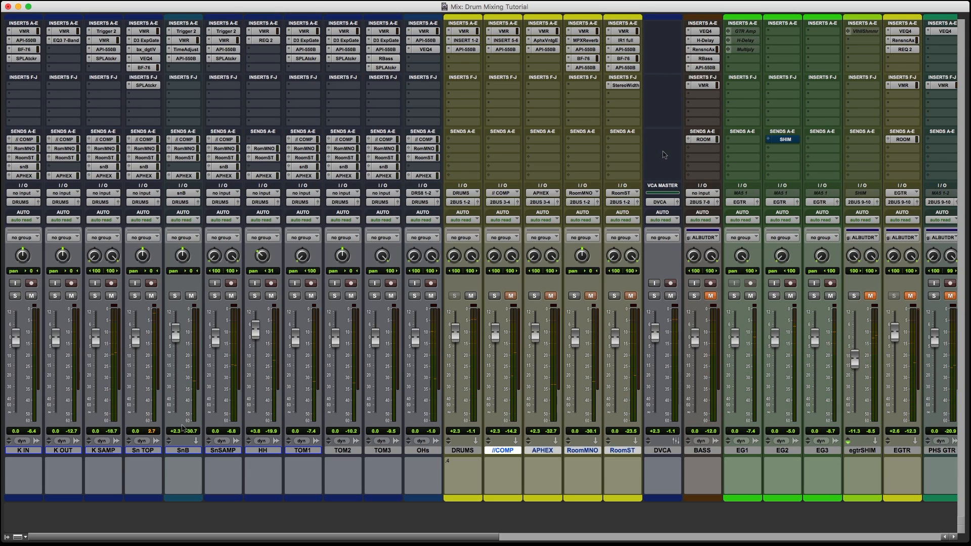
click(414, 296)
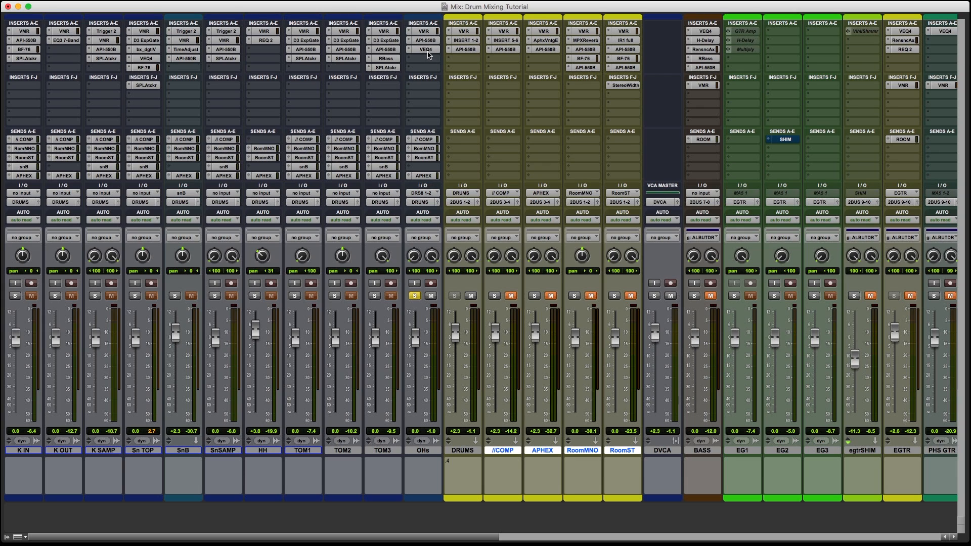
Bypass the VMR, API-550B and VEQ4 inserts on the OHs track and play the unprocessed overheads.
drag(426, 49, 428, 33)
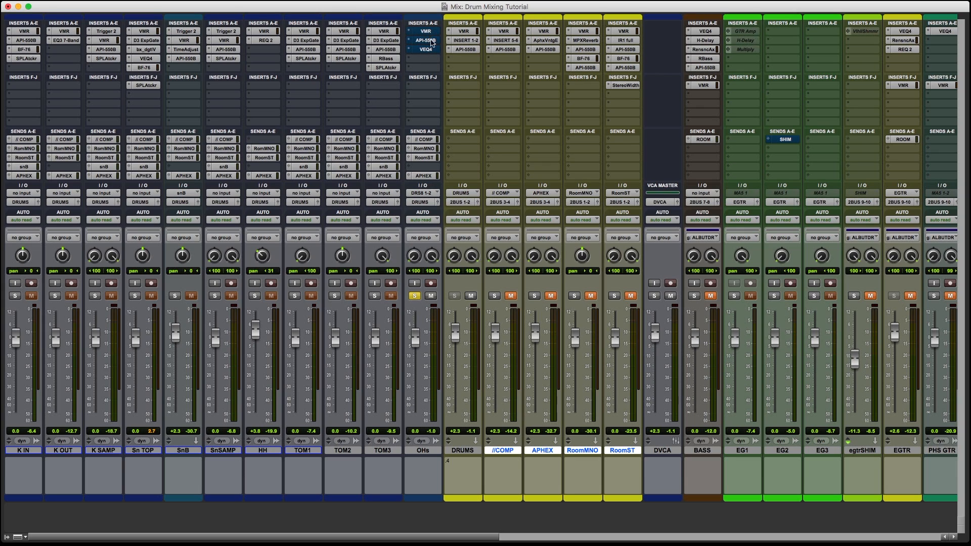
key(space)
Open the VMR insert on the OHs track and take it out of bypass.
click(428, 32)
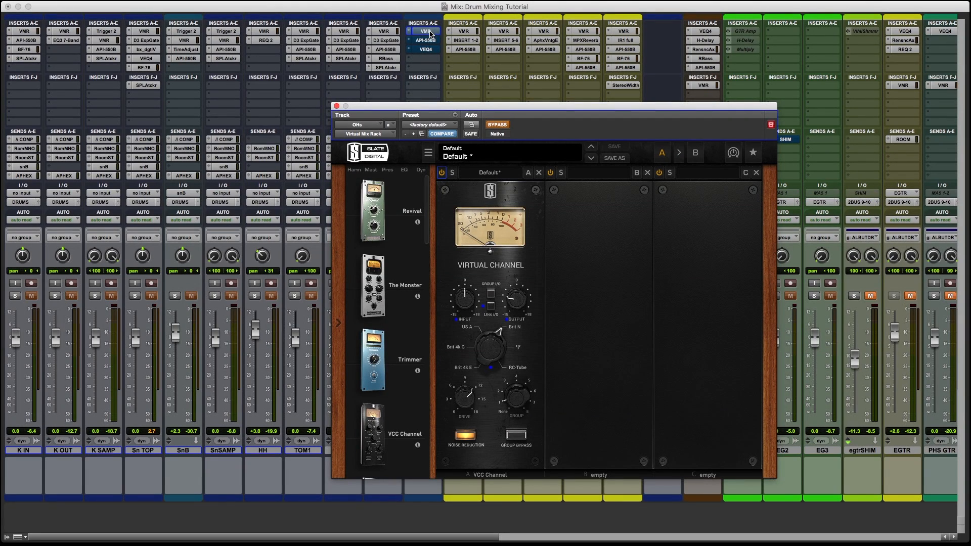
click(495, 127)
click(494, 127)
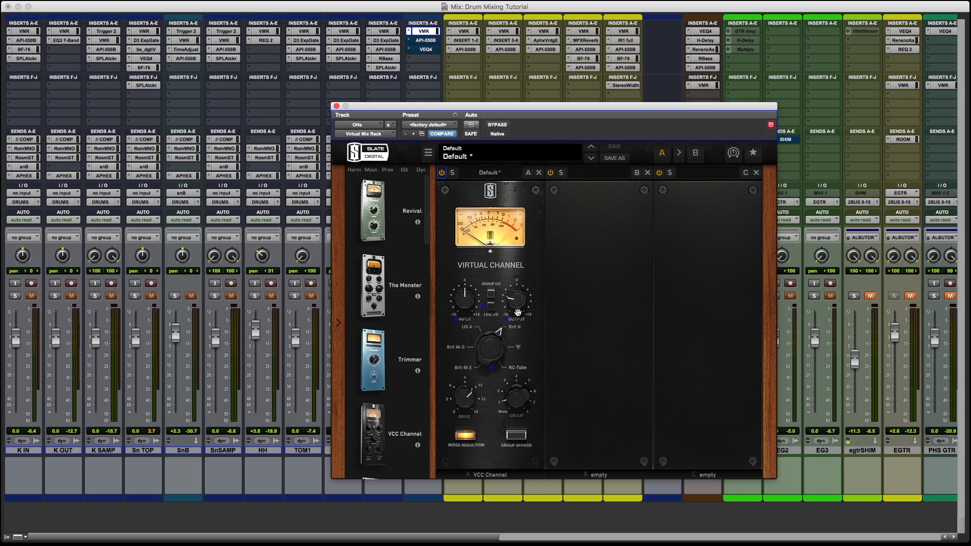
mouse_move(519, 305)
Reactivate the API-550B equalizer on the OHs track and move its window clear of the OHs channel.
click(425, 40)
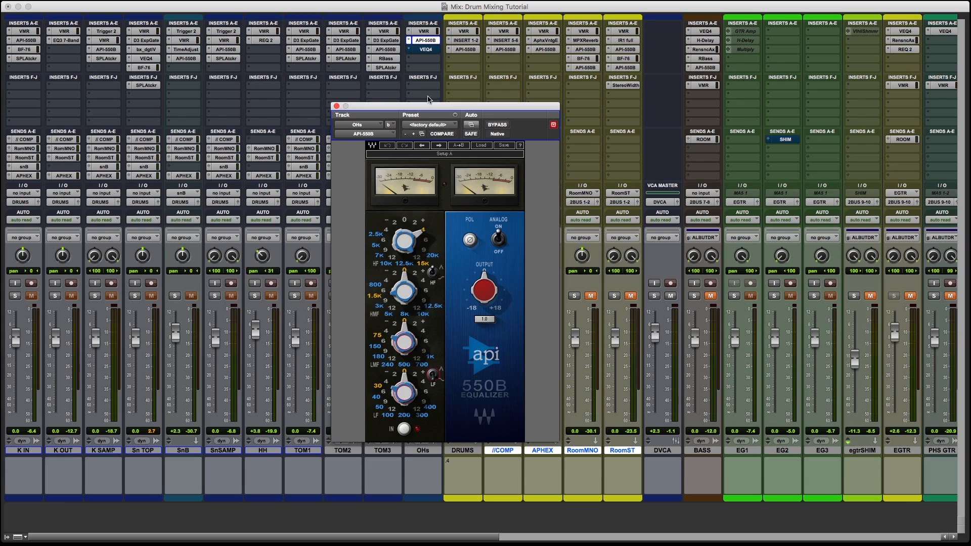
click(426, 50)
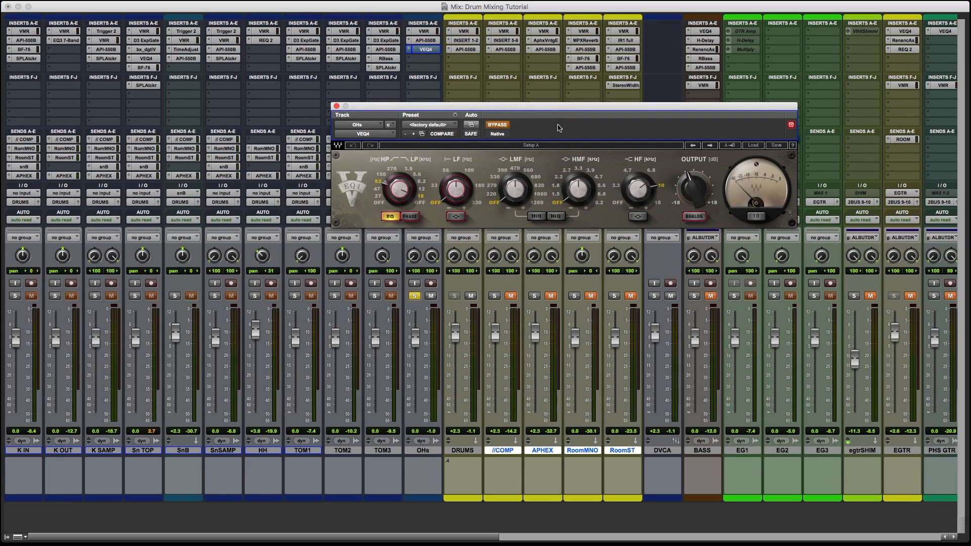
click(425, 41)
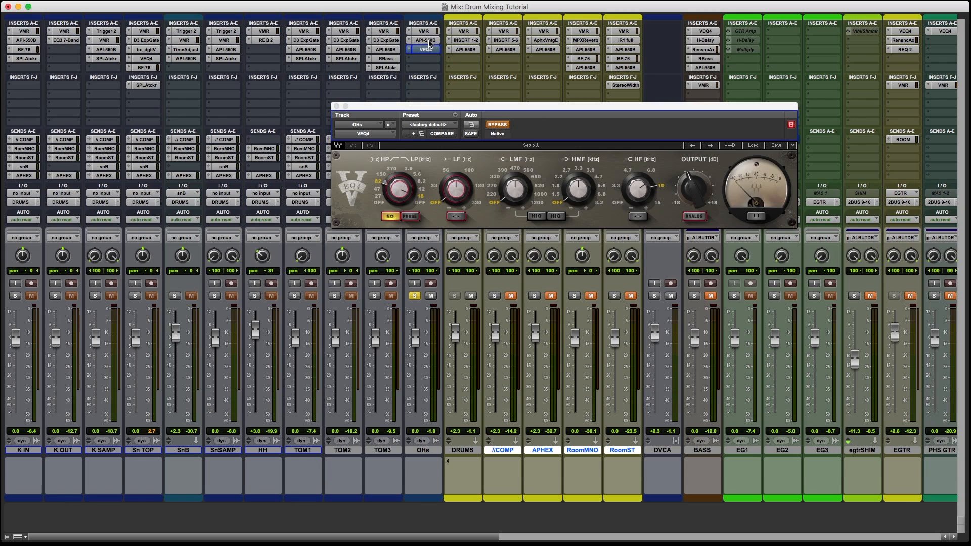
drag(411, 106, 632, 85)
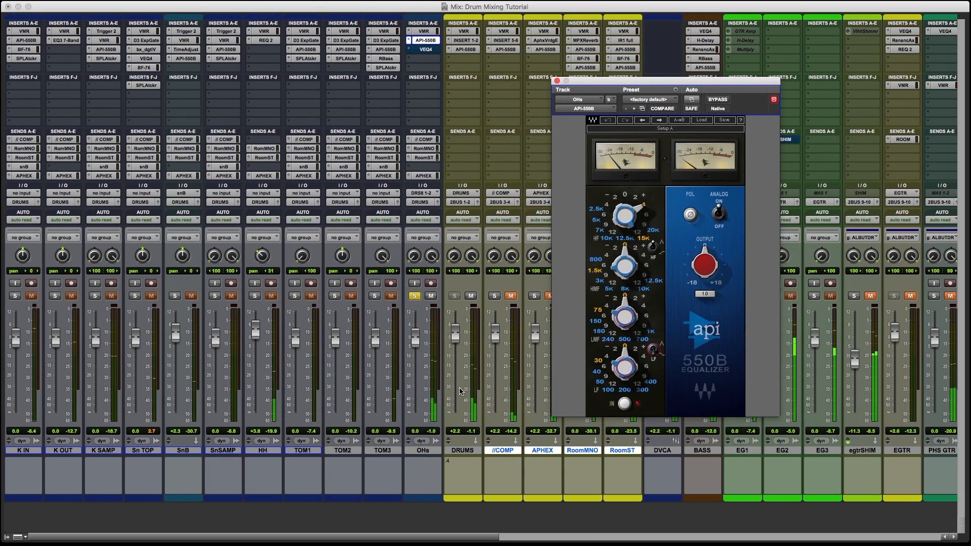
Reactivate VEQ4 on the OHs track, reposition its window and reopen the API-550B to review its settings.
click(426, 50)
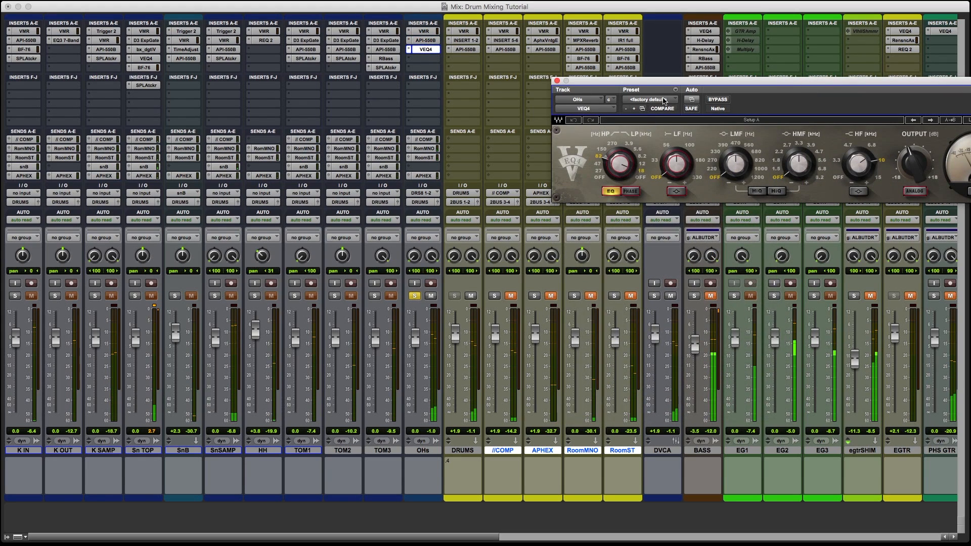
drag(682, 83, 587, 78)
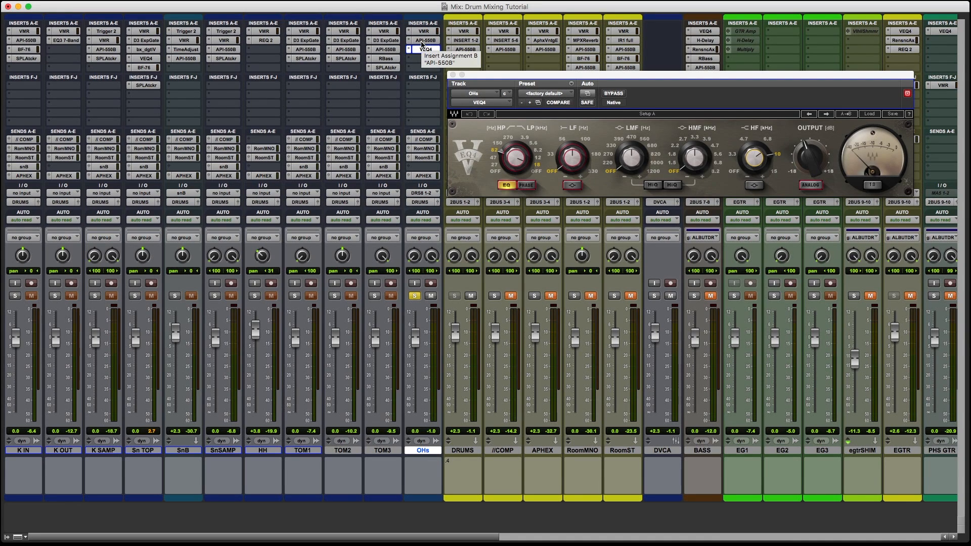
click(423, 41)
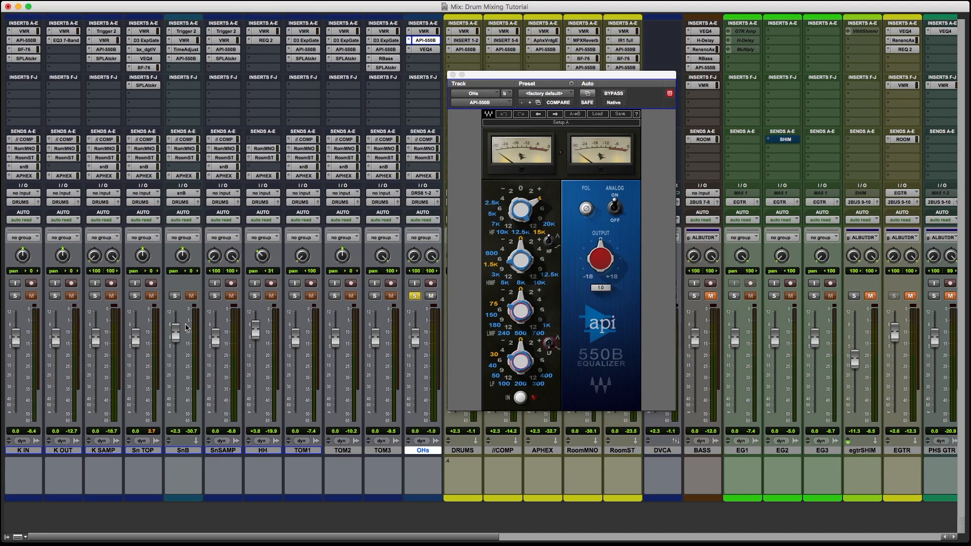
Audition Sn TOP together with the soloed overheads and engage the phase switch in its VEQ4.
click(135, 296)
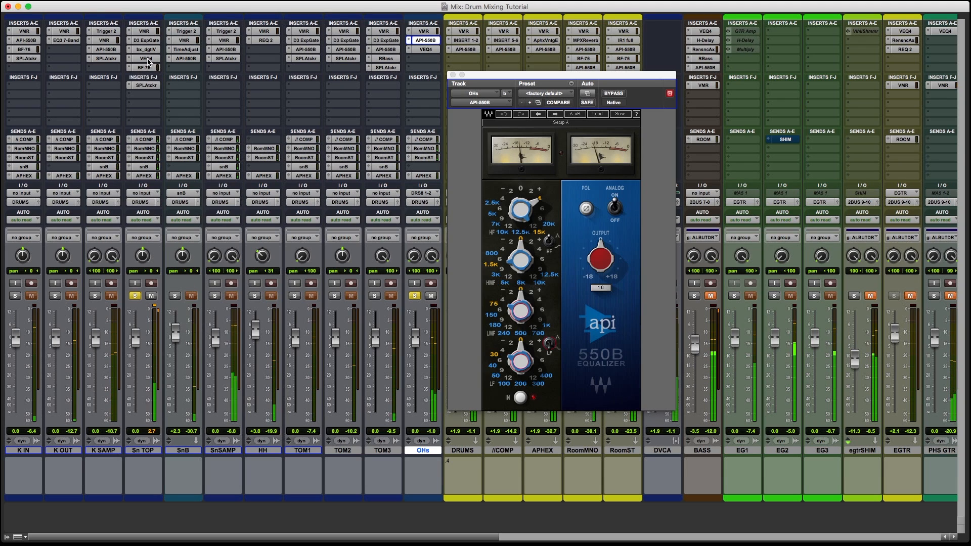
click(147, 59)
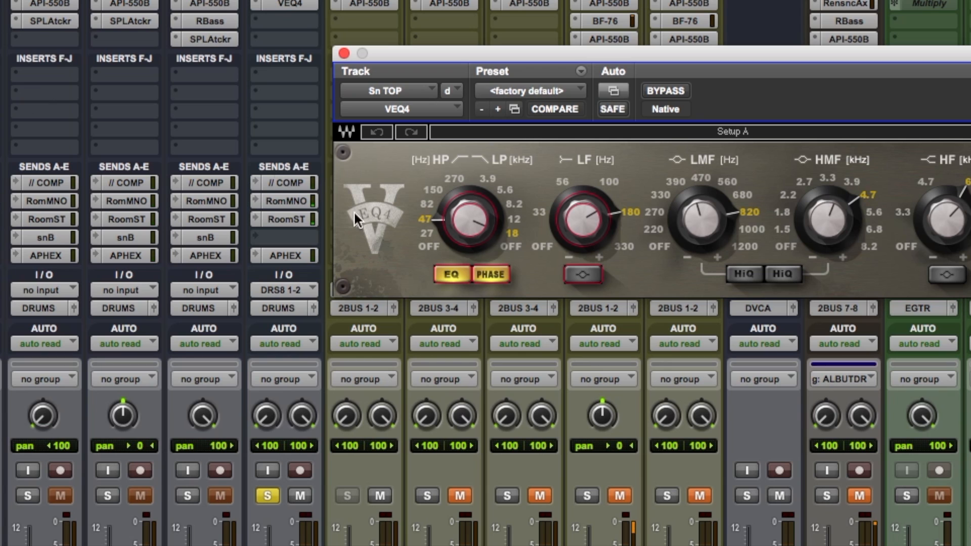
click(497, 277)
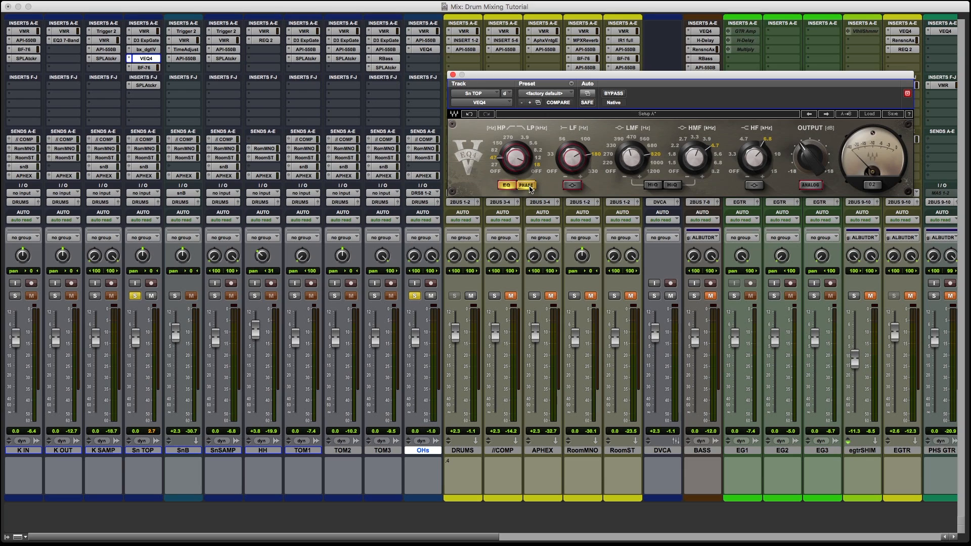
click(134, 297)
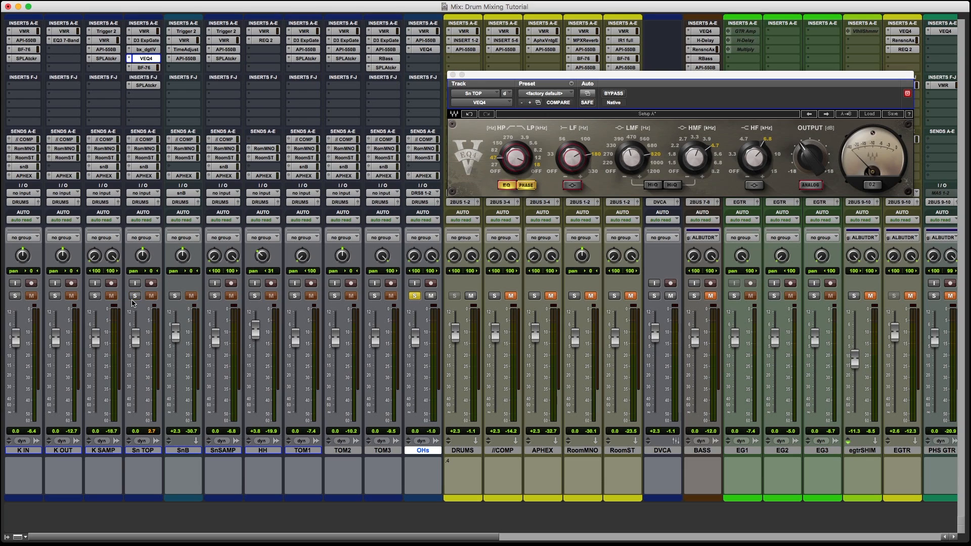
Bypass the inserts on the soloed Sn TOP track, reactivate only its VMR and close the plug-in window.
click(141, 87)
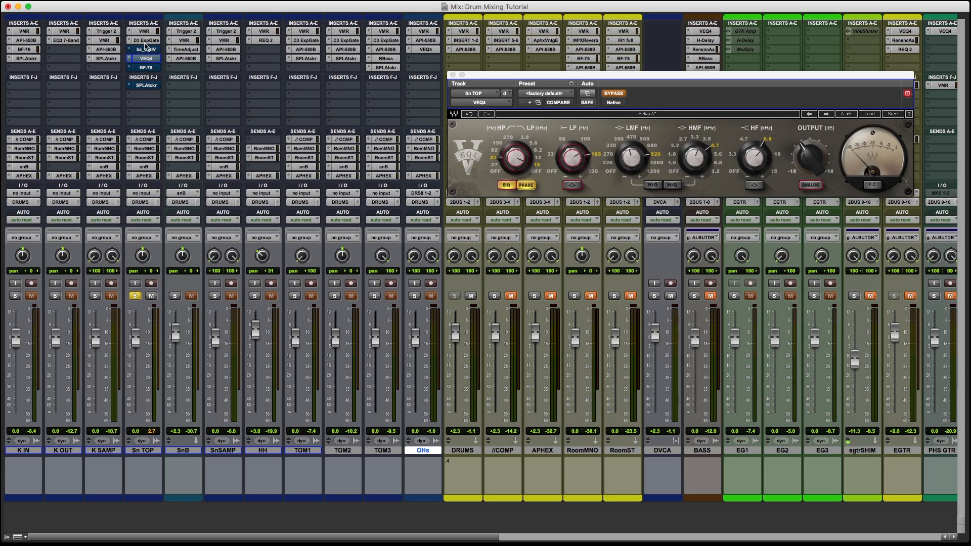
click(148, 32)
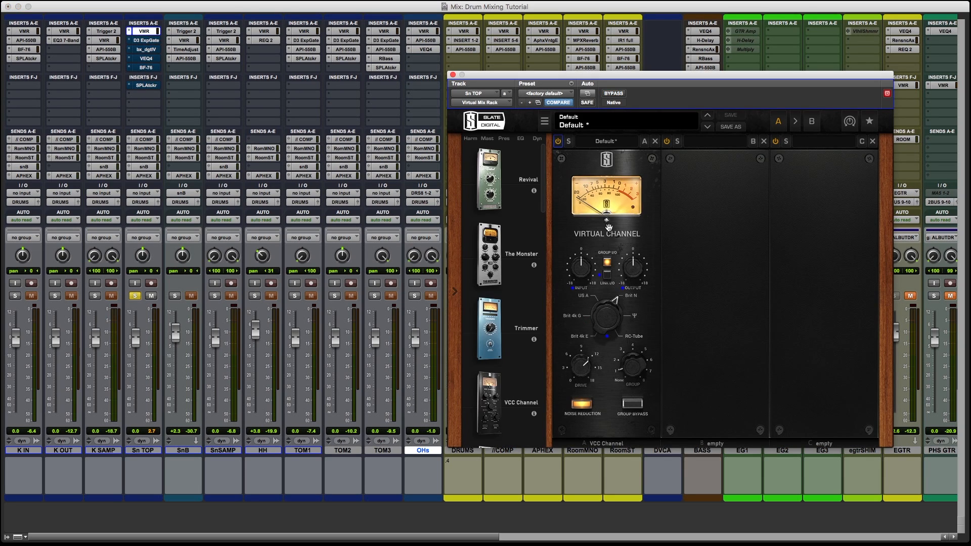
click(453, 75)
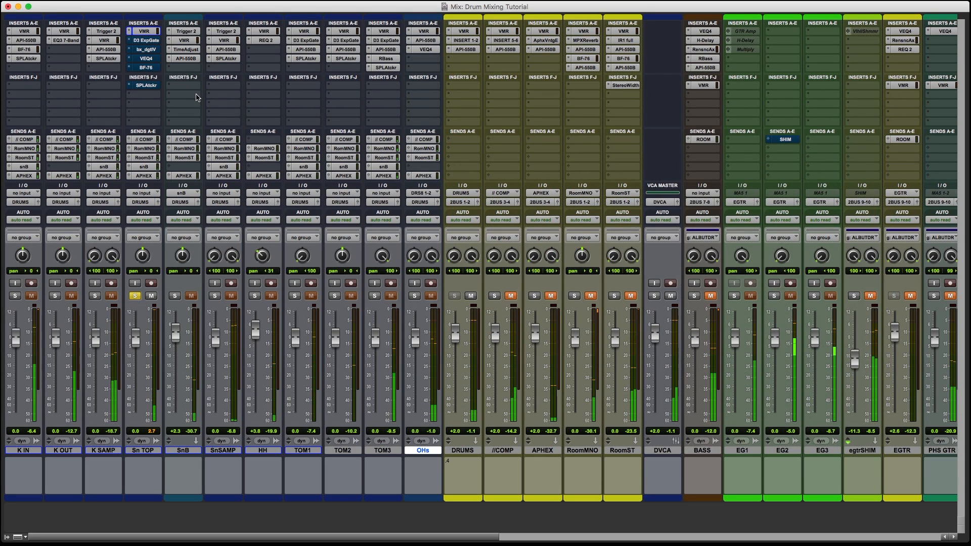
Reactivate the Dyn3 Expander/Gate and bx_digital V2 inserts on Sn TOP and review their settings.
click(147, 41)
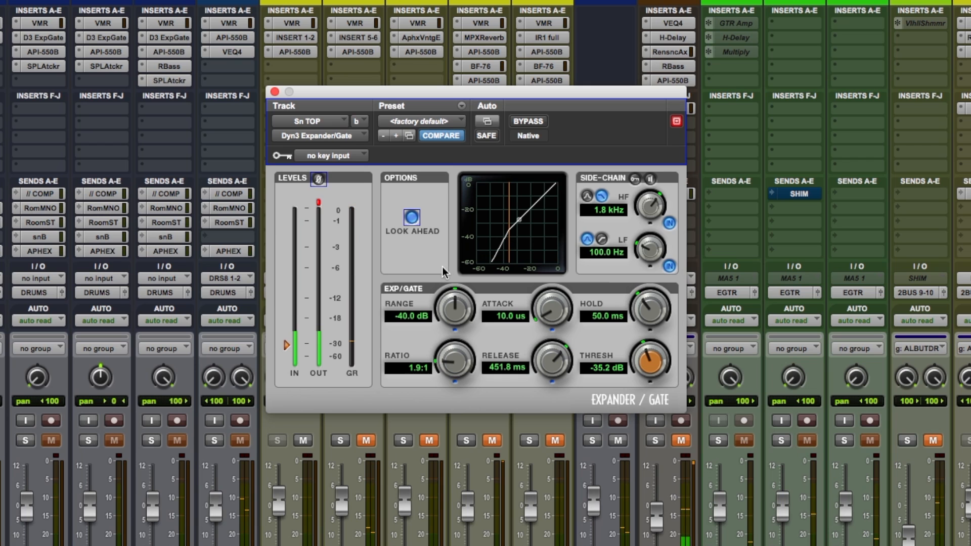
click(320, 202)
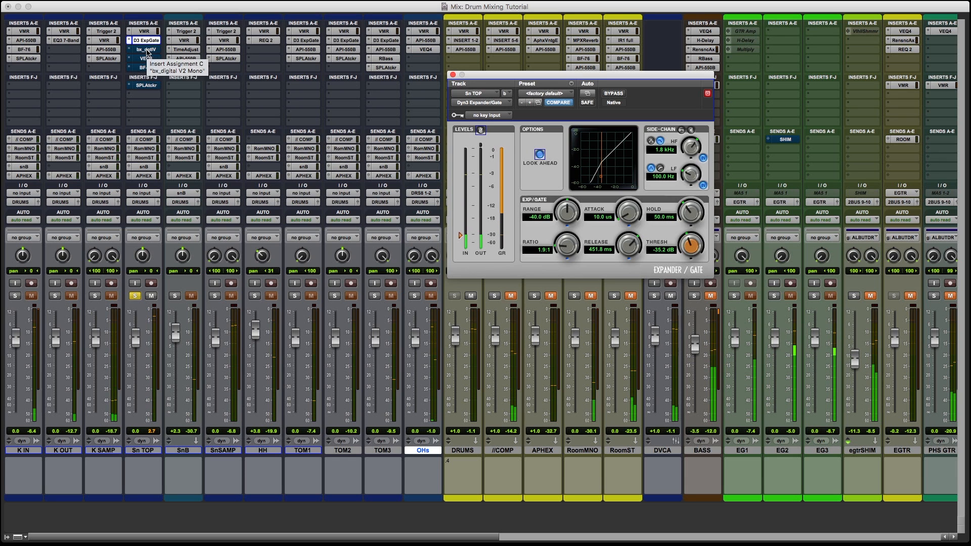
click(148, 51)
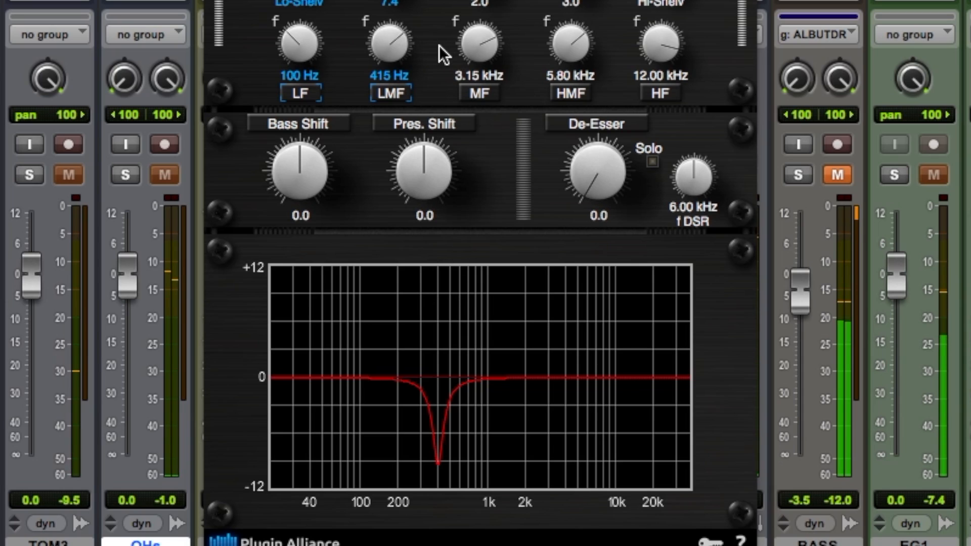
drag(386, 43, 392, 42)
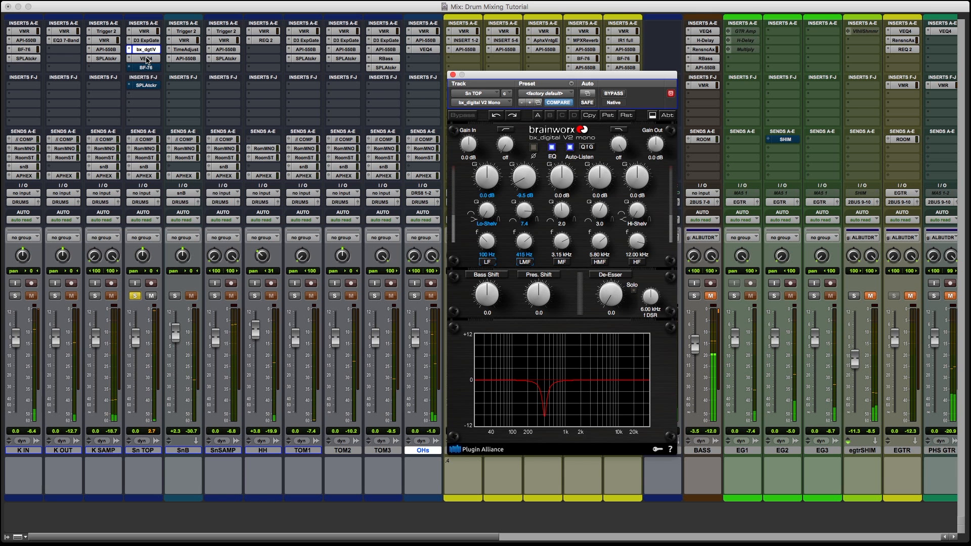
Reactivate the VEQ4 equalizer on Sn TOP, review its bands and close its window.
click(147, 59)
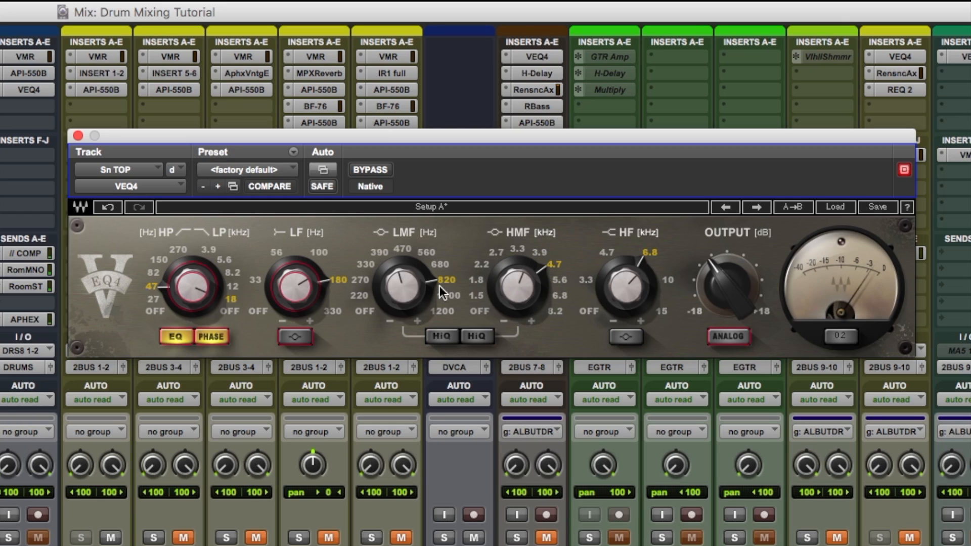
mouse_move(295, 286)
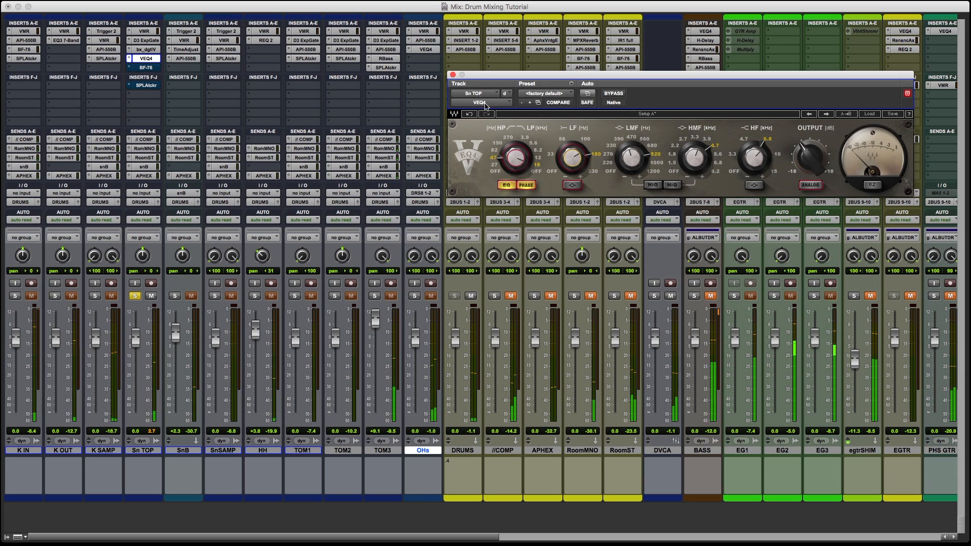
click(453, 76)
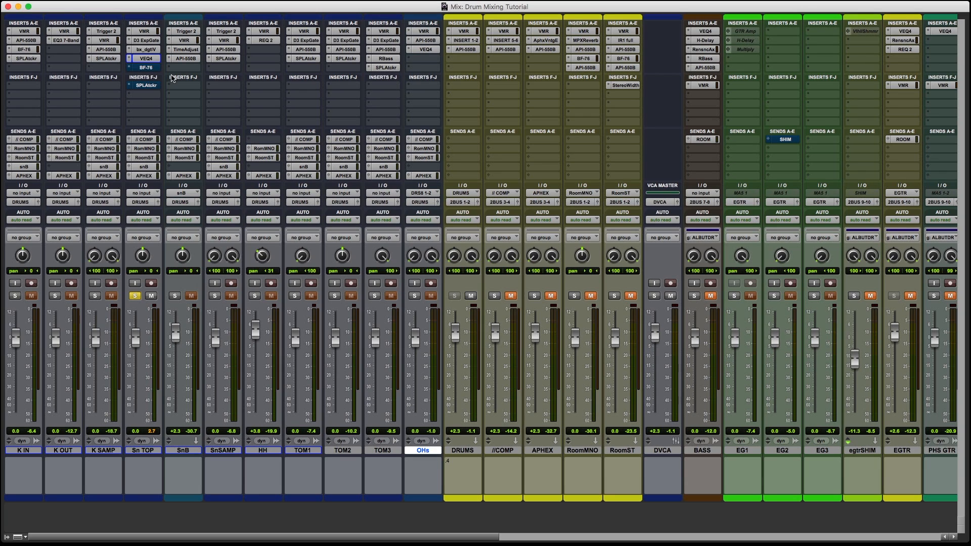
Reactivate the BF-76 limiter and SPL Attacker inserts on the Sn TOP track.
click(147, 68)
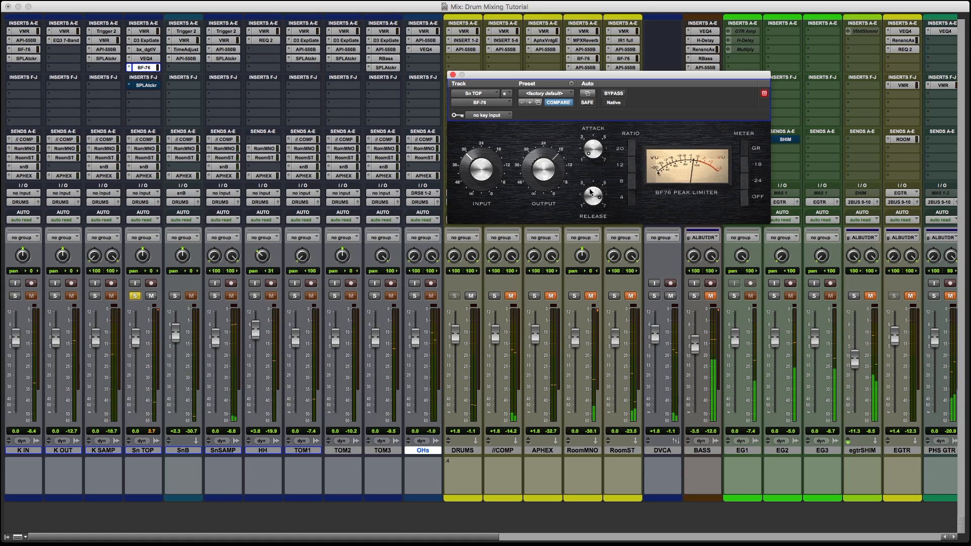
click(146, 86)
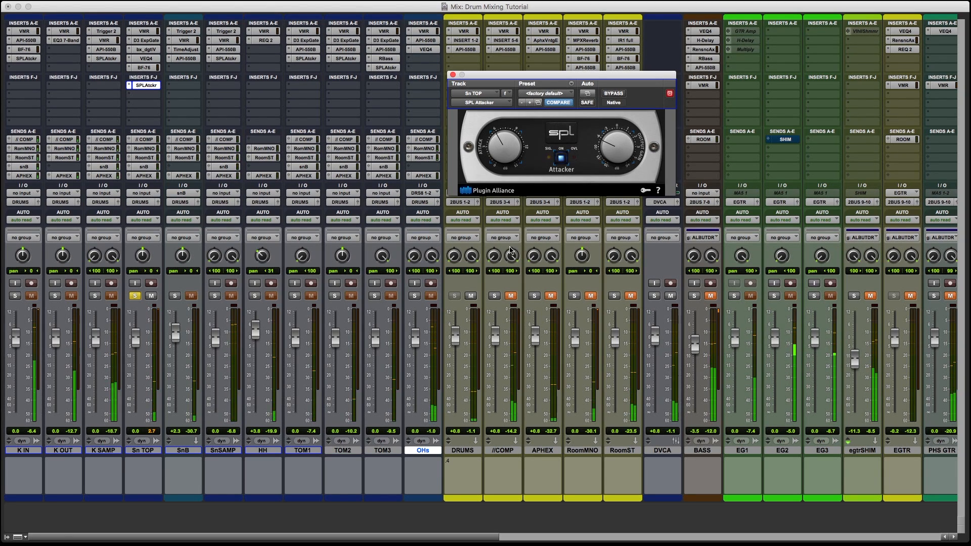
Audition the overheads with and without Sn TOP soloed, and clear all solos.
click(416, 297)
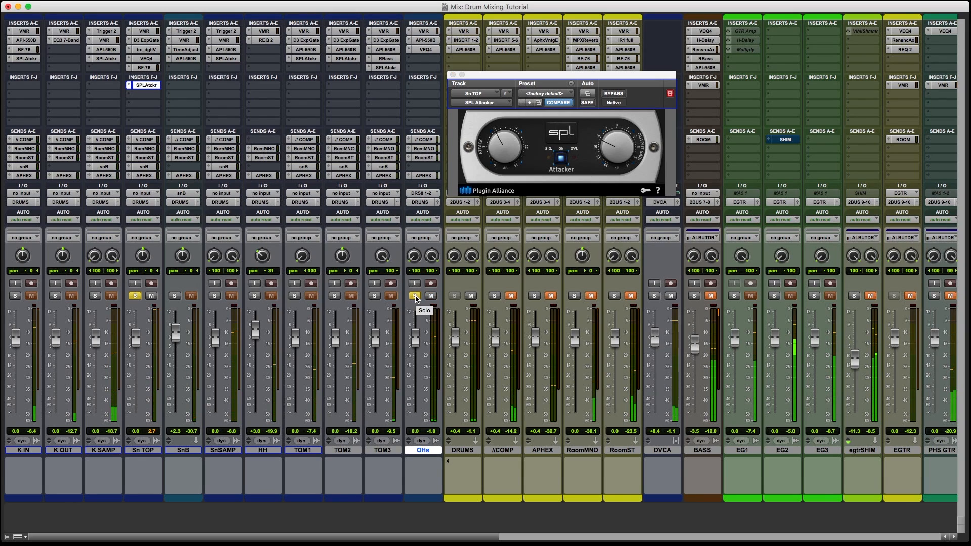
click(416, 297)
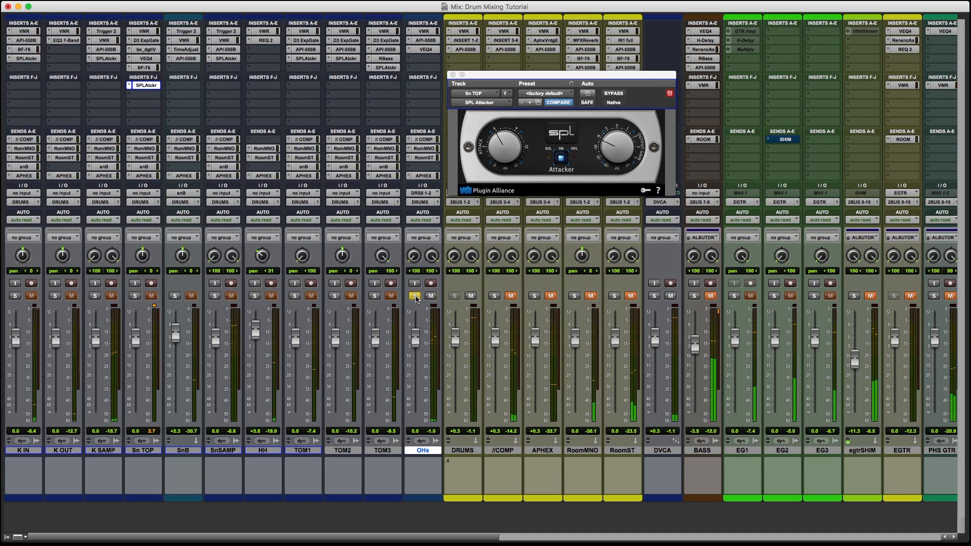
alt+click(415, 297)
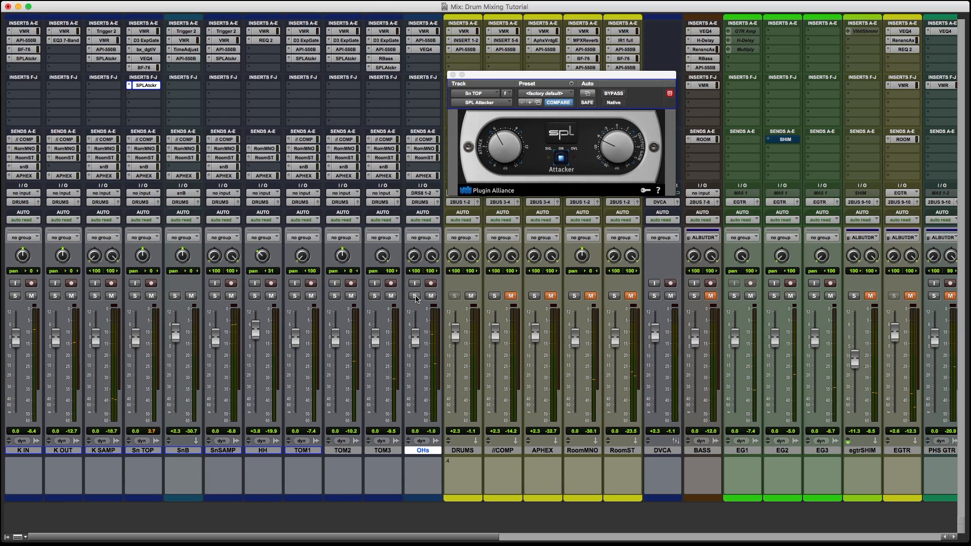
Audition K IN with and without the overheads soloed and open its API-550B equalizer with bypass off.
click(416, 297)
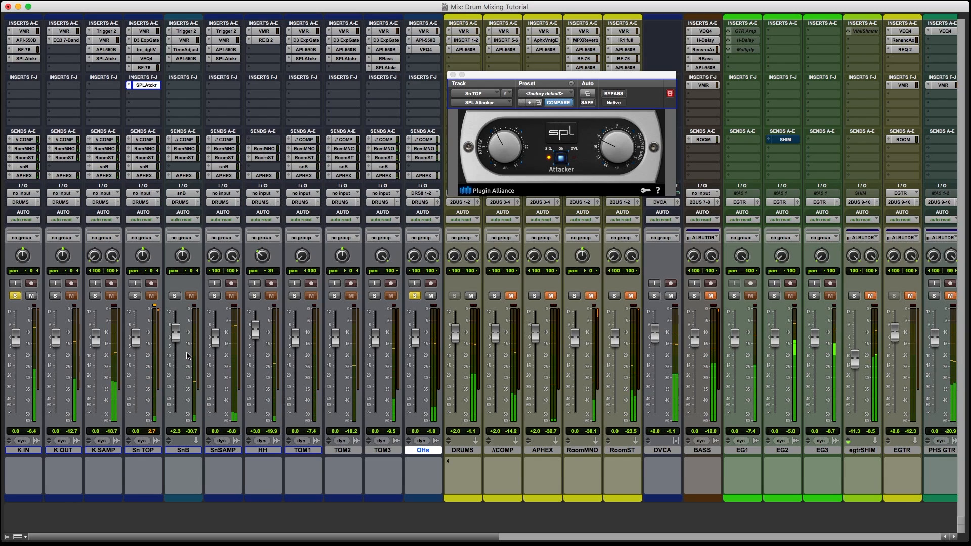
click(416, 298)
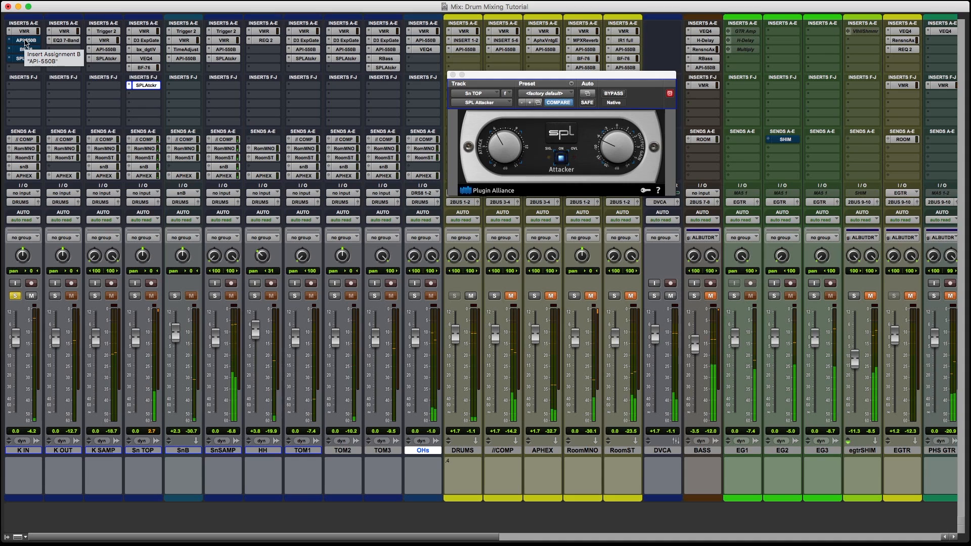
click(27, 40)
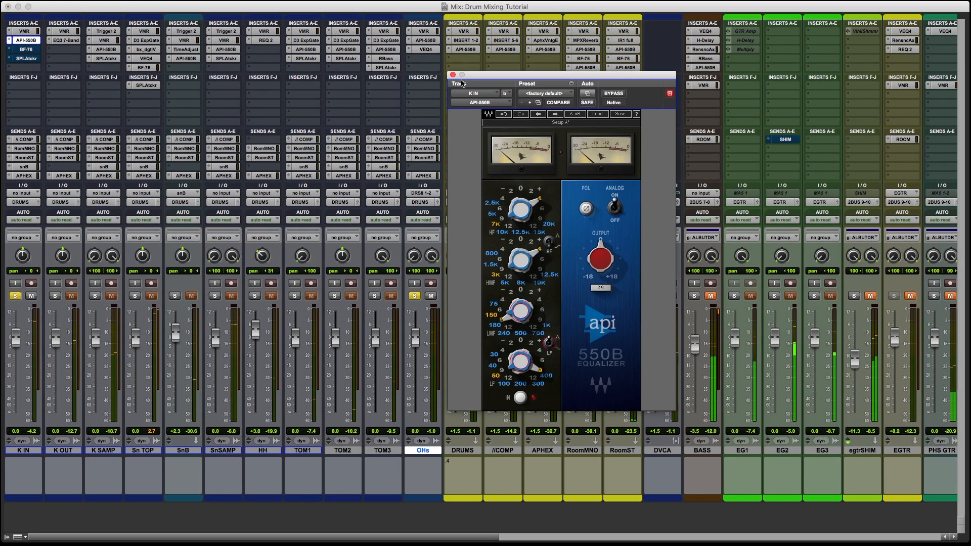
Close the K IN equalizer window and reactivate the track's BF-76 limiter and SPL Attacker inserts.
click(452, 74)
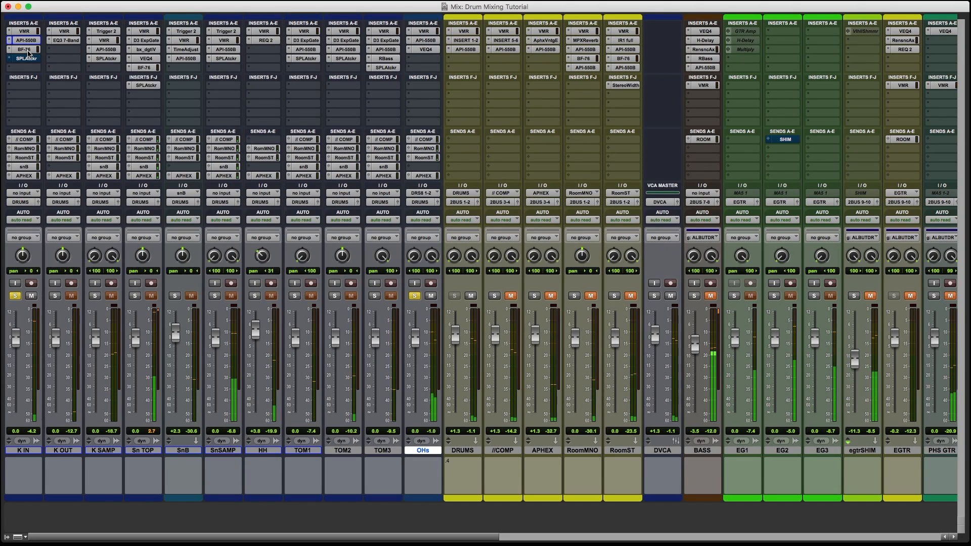
click(26, 49)
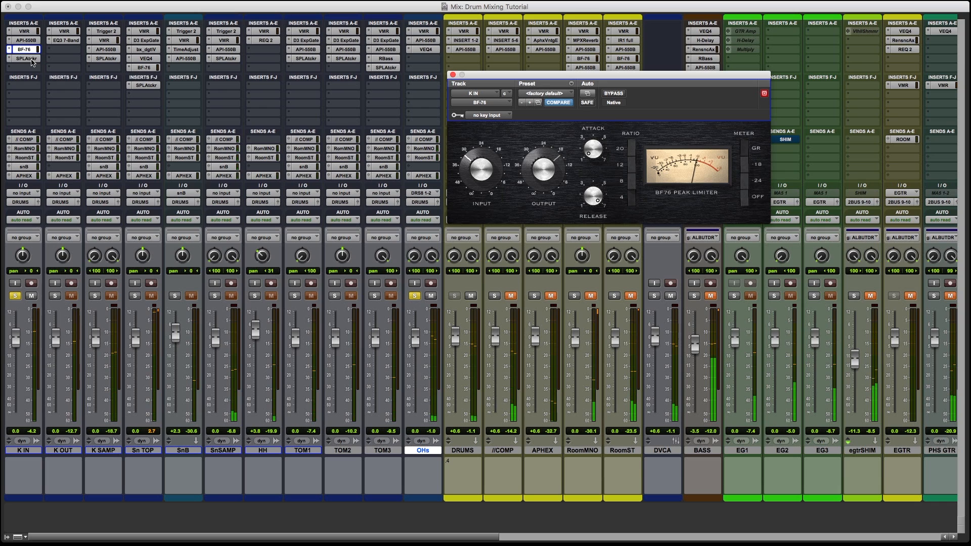
click(31, 60)
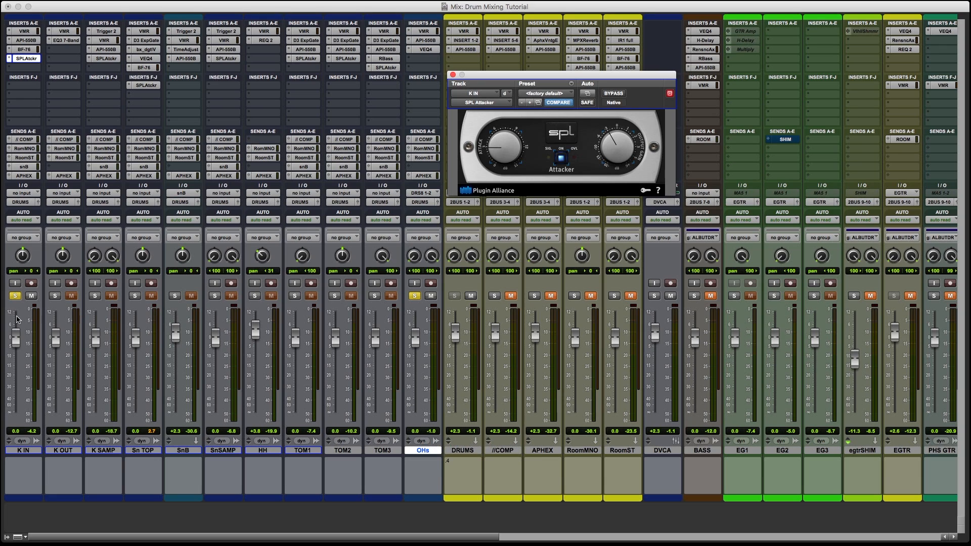
Solo K OUT during playback and turn off bypass on its EQ3 7-Band equalizer.
click(55, 296)
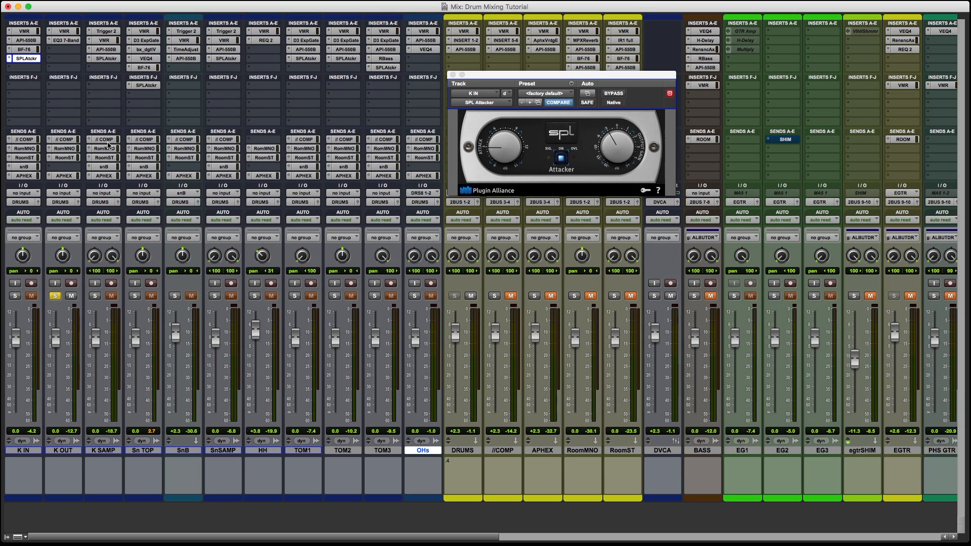
key(space)
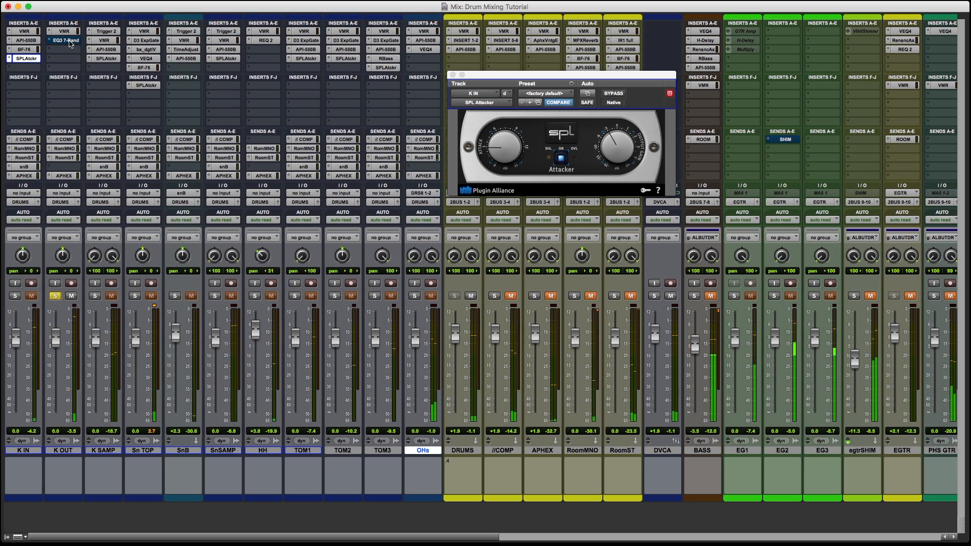
click(70, 43)
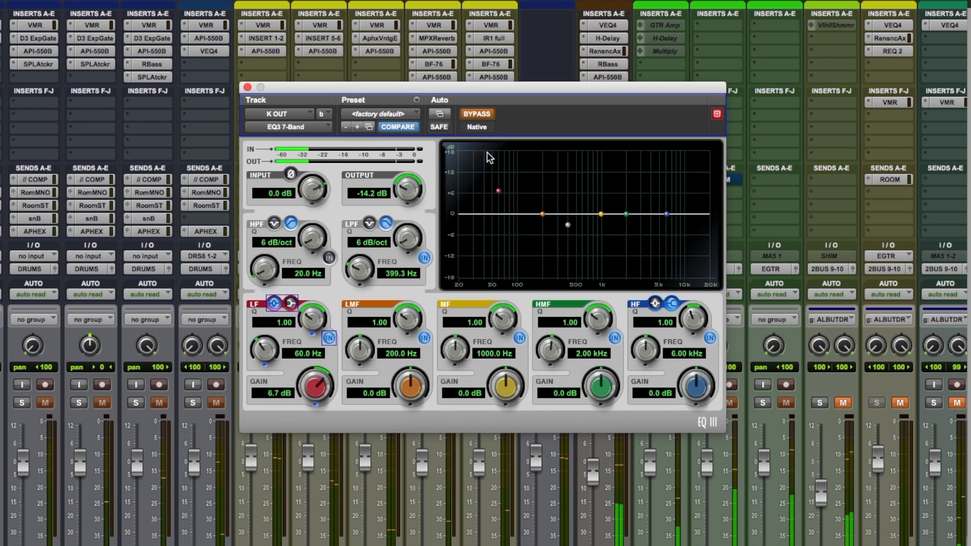
click(476, 115)
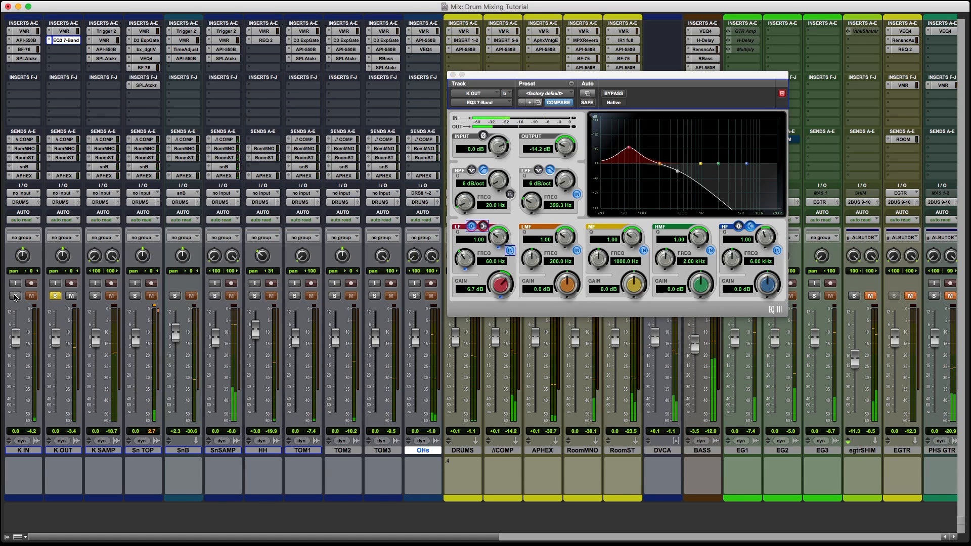
Audition K OUT together with K IN and the overheads, and add Sn TOP to the solos.
click(14, 296)
click(415, 295)
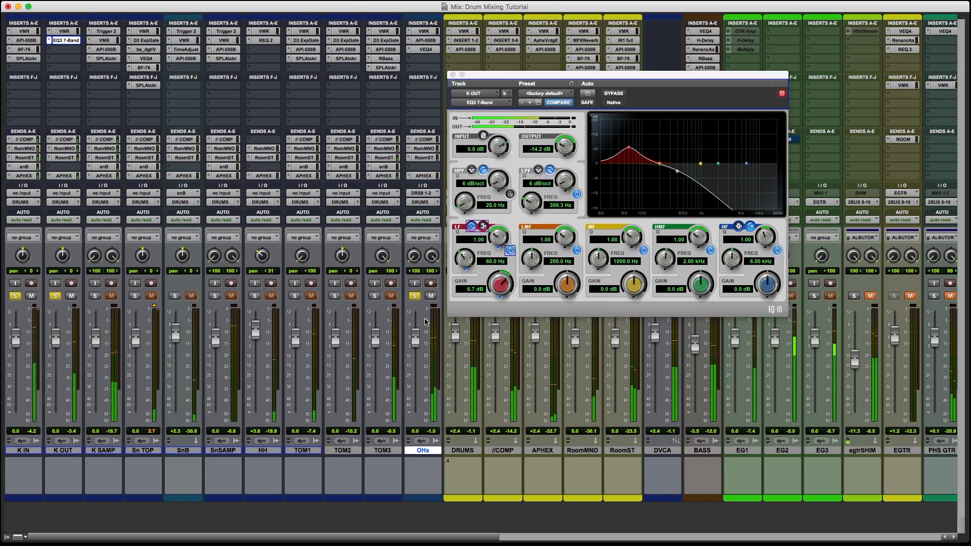
click(135, 296)
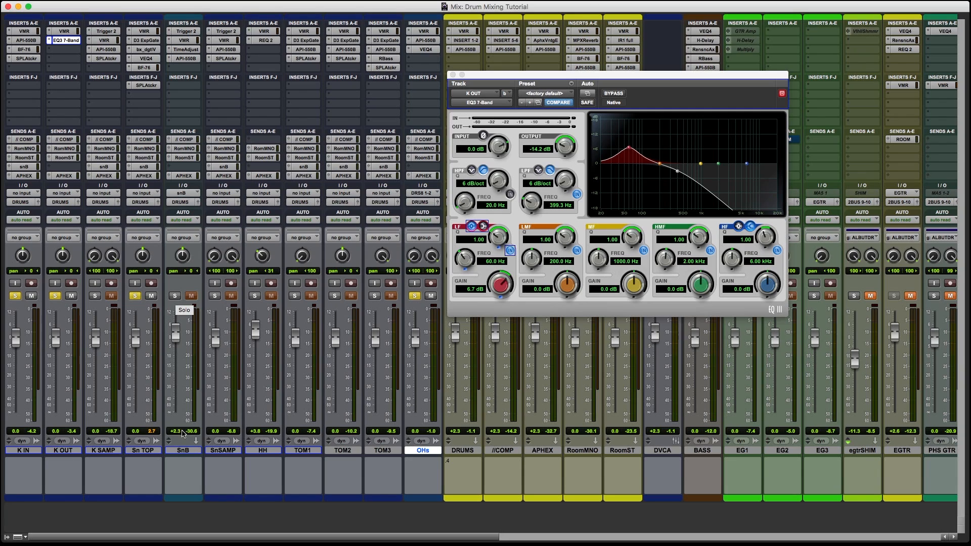
Select the SnB track and inspect the snB sends on the kick, snare and tom tracks that feed it.
click(182, 451)
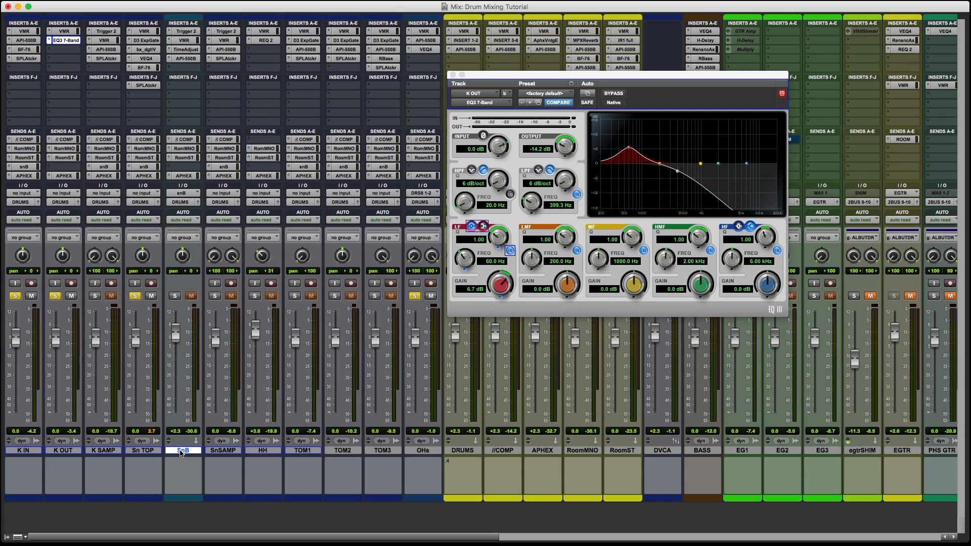
click(27, 167)
click(96, 167)
click(144, 169)
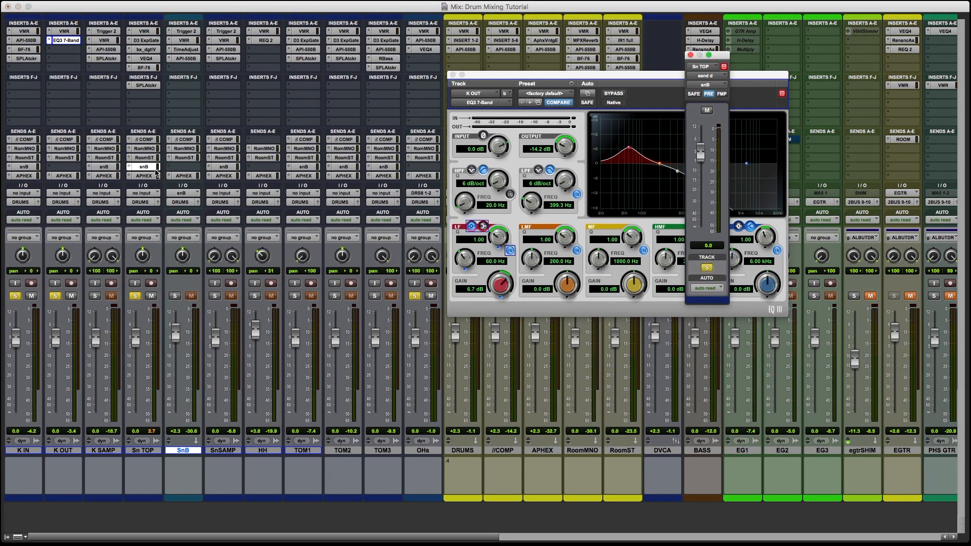
click(233, 168)
click(306, 167)
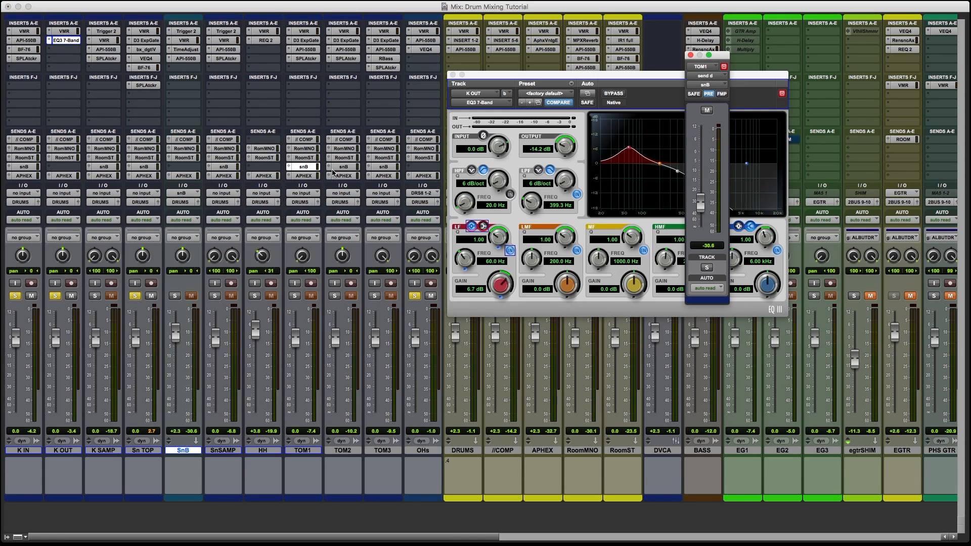
click(348, 168)
click(387, 168)
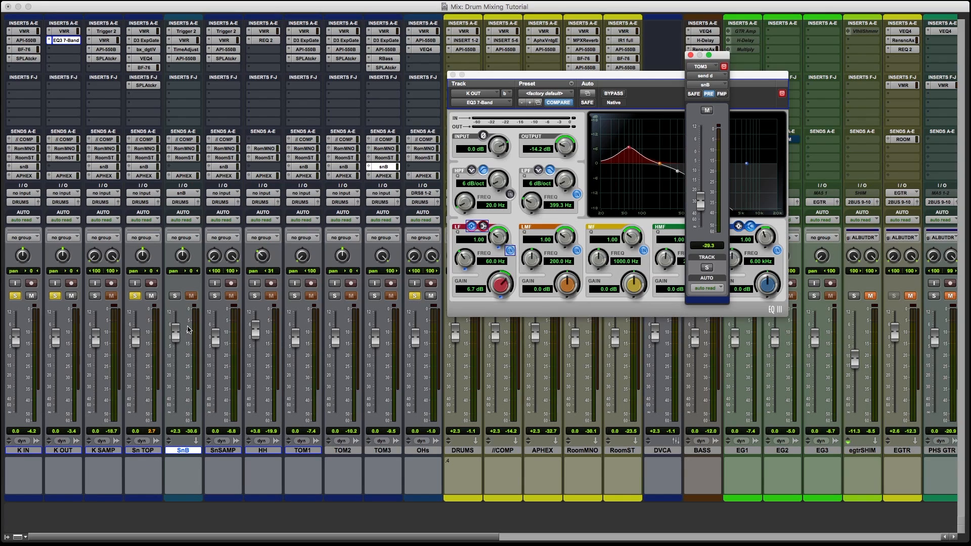
Solo only SnB, review its Trigger 2, Time Adjuster and API-550B inserts, and close the plug-in window.
super+click(174, 296)
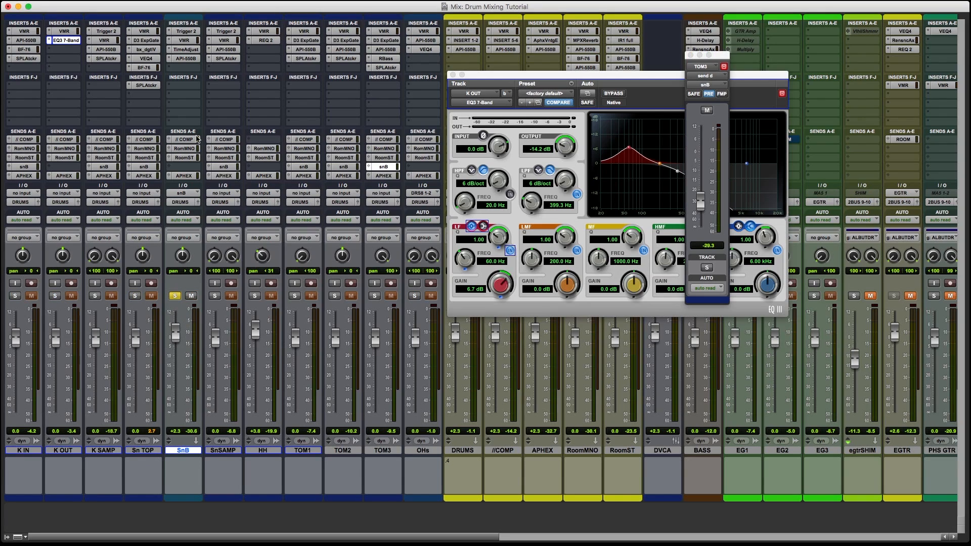
click(186, 31)
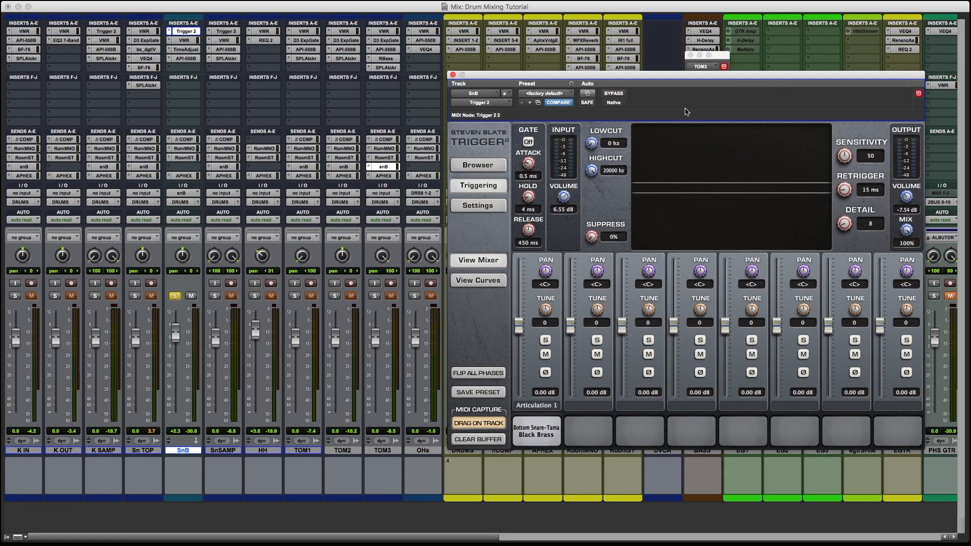
drag(676, 77, 610, 67)
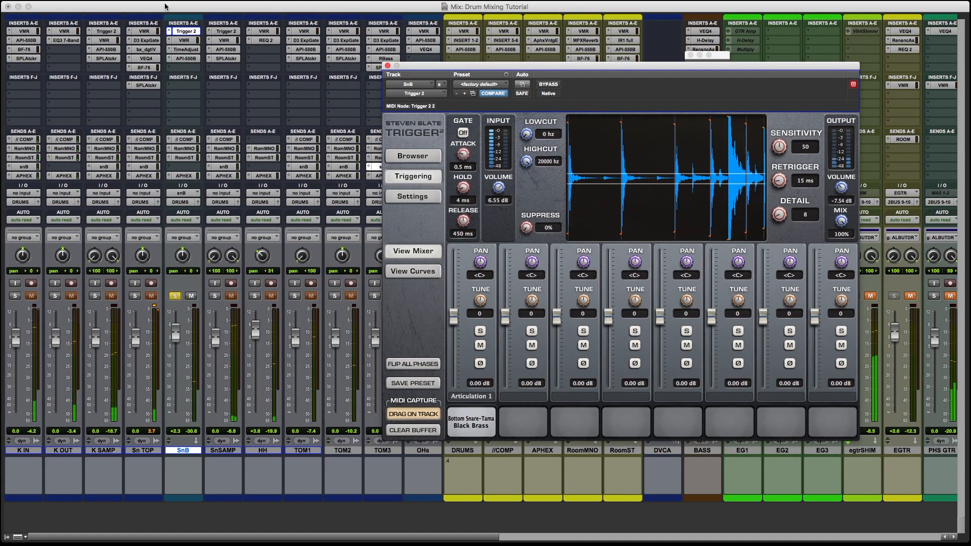
click(186, 50)
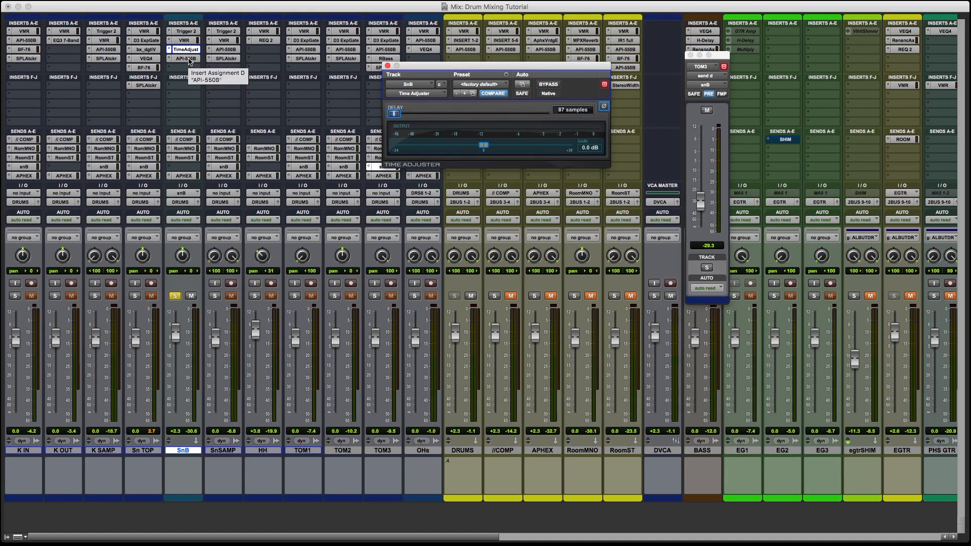
click(185, 59)
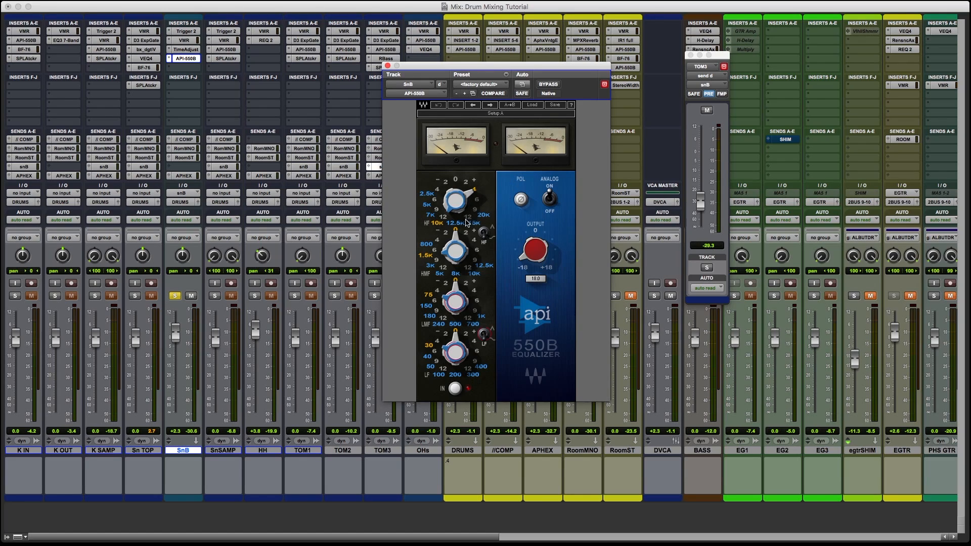
click(388, 66)
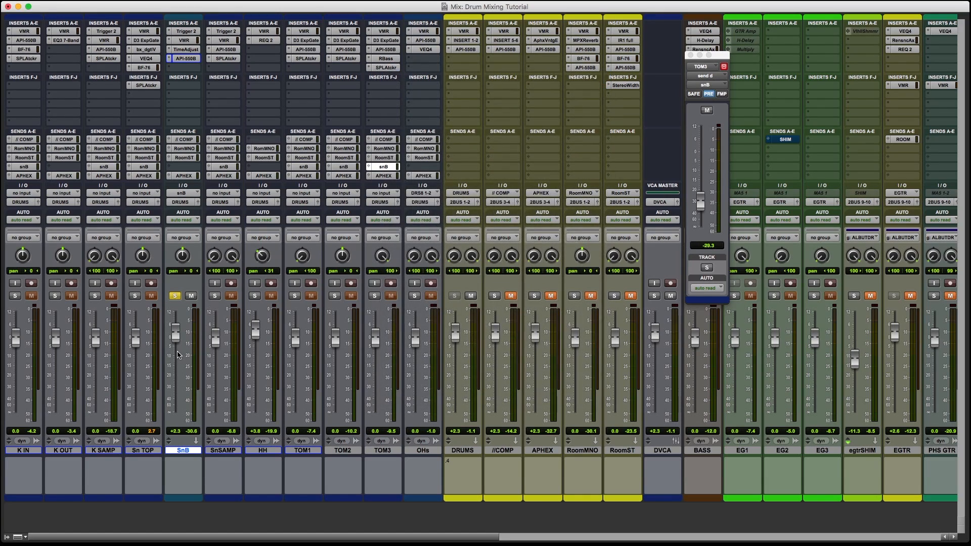
Add Sn TOP, K IN, K OUT and the overheads to the solos and compare playback with and without SnB.
click(136, 296)
click(15, 296)
click(414, 296)
key(space)
click(54, 296)
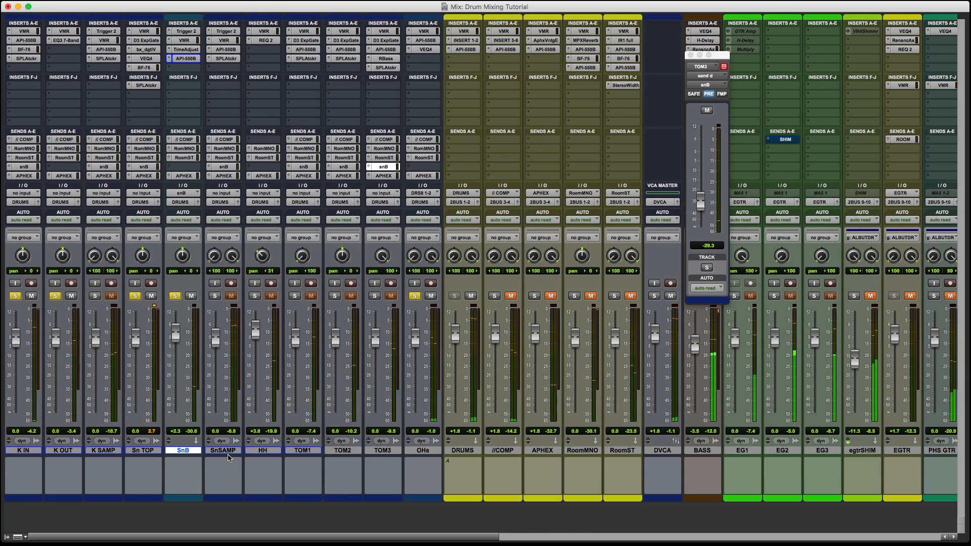
click(175, 296)
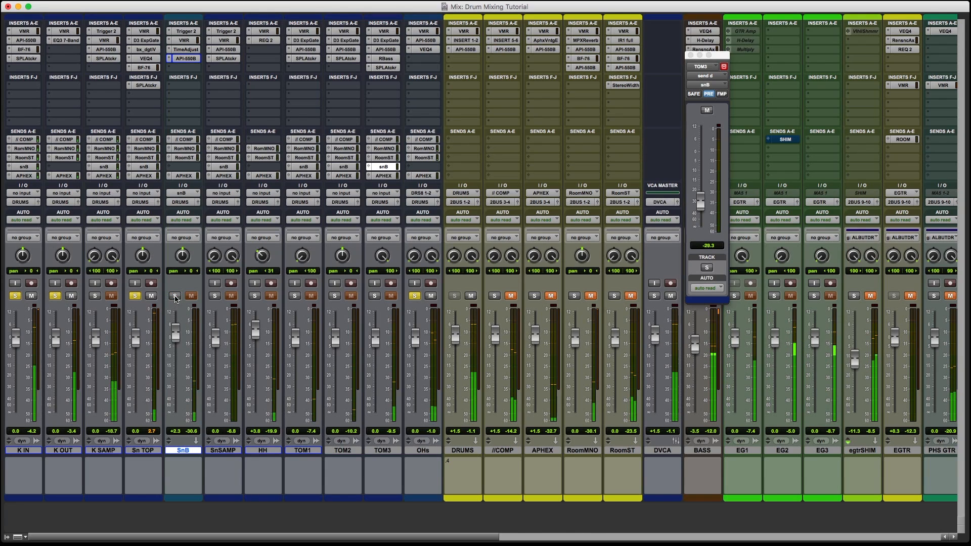
click(175, 296)
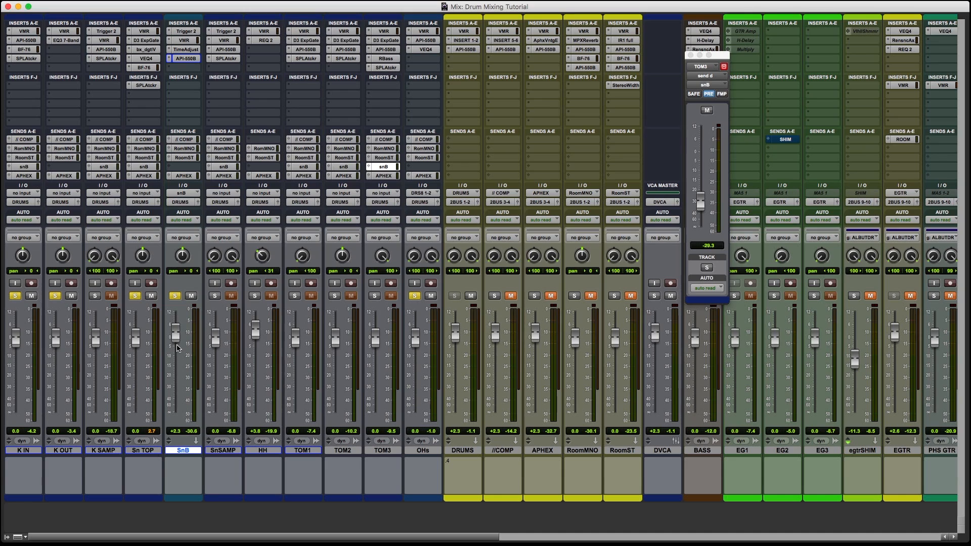
Solo only K SAMP, open its Trigger 2 insert and reposition the window to show the True Kick samples.
super+click(95, 296)
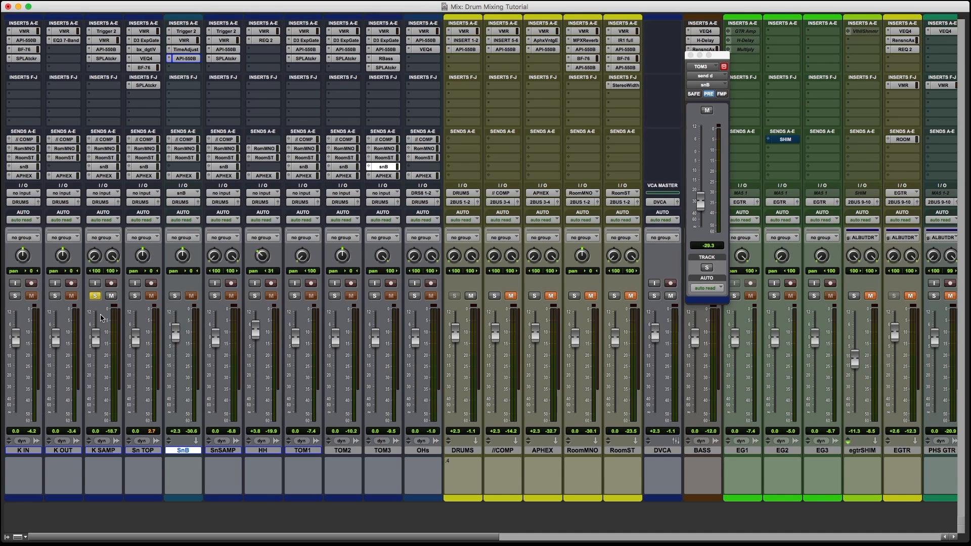
click(105, 31)
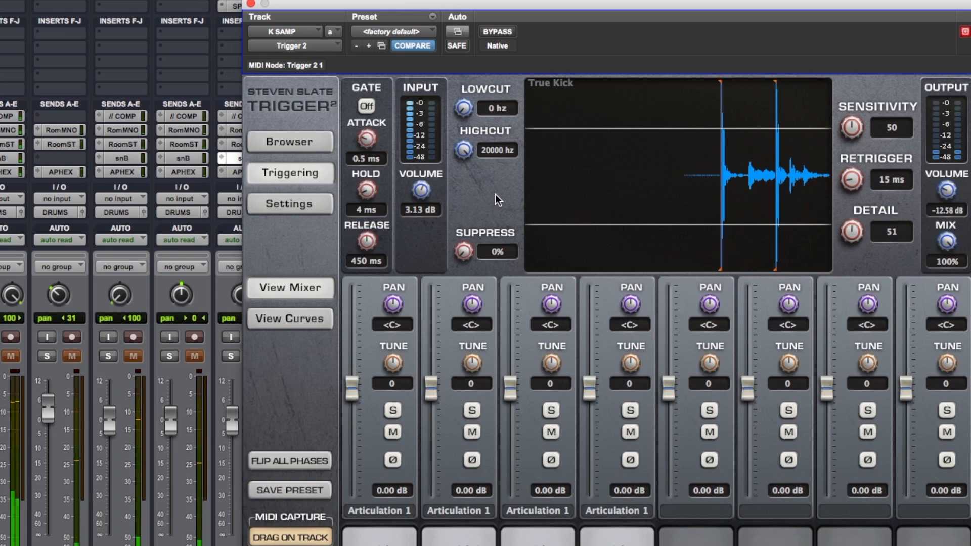
drag(513, 4, 409, 1)
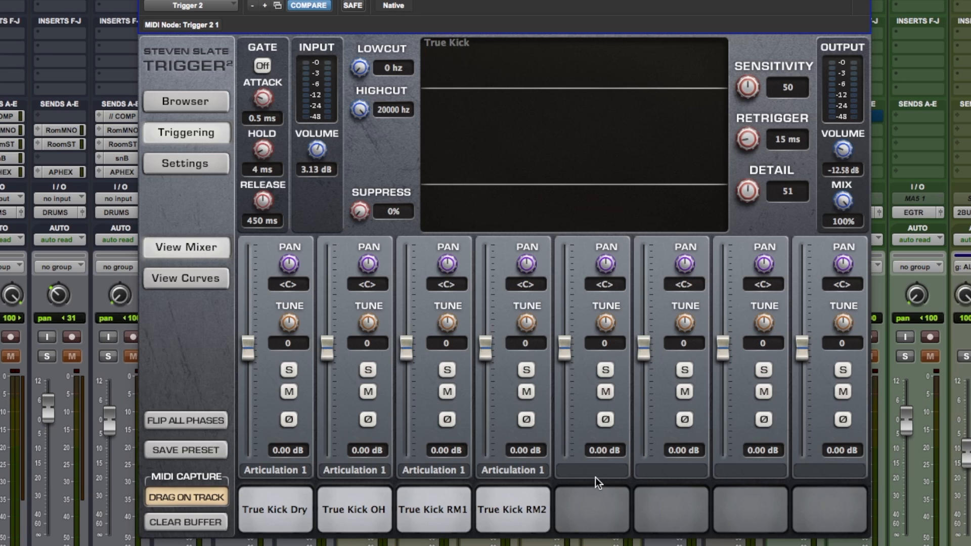
Audition the True Kick RM1 and RM2 samples, clear their solos, and review K SAMP's VMR and API-550B inserts.
click(447, 371)
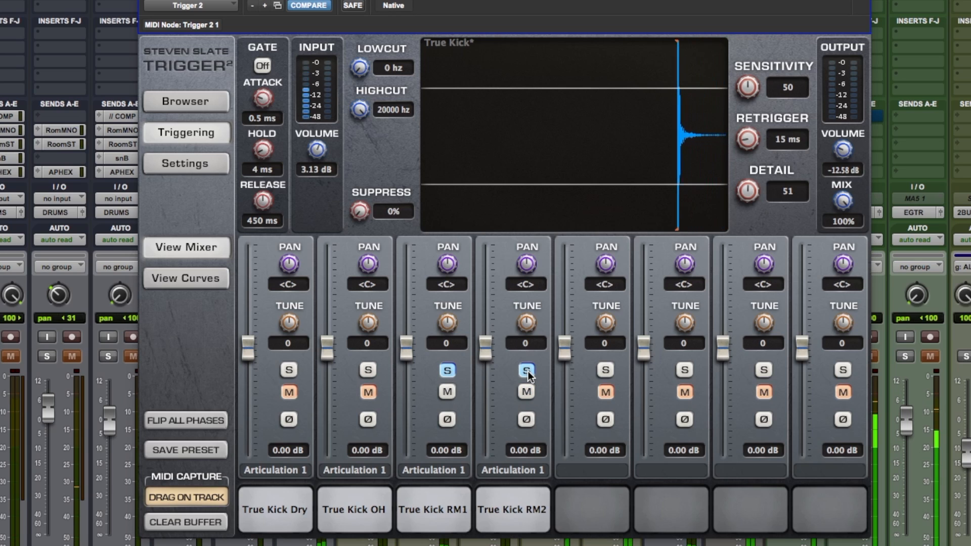
click(449, 371)
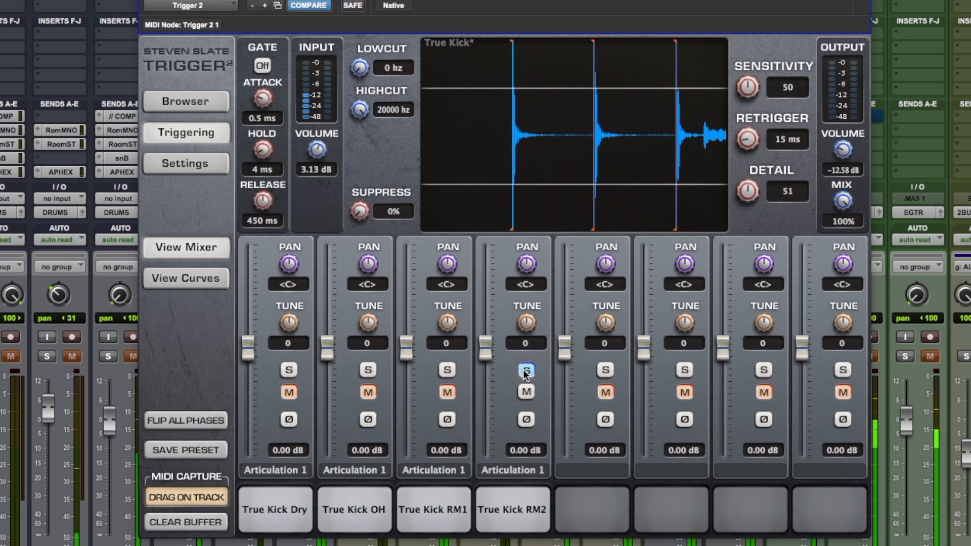
click(527, 370)
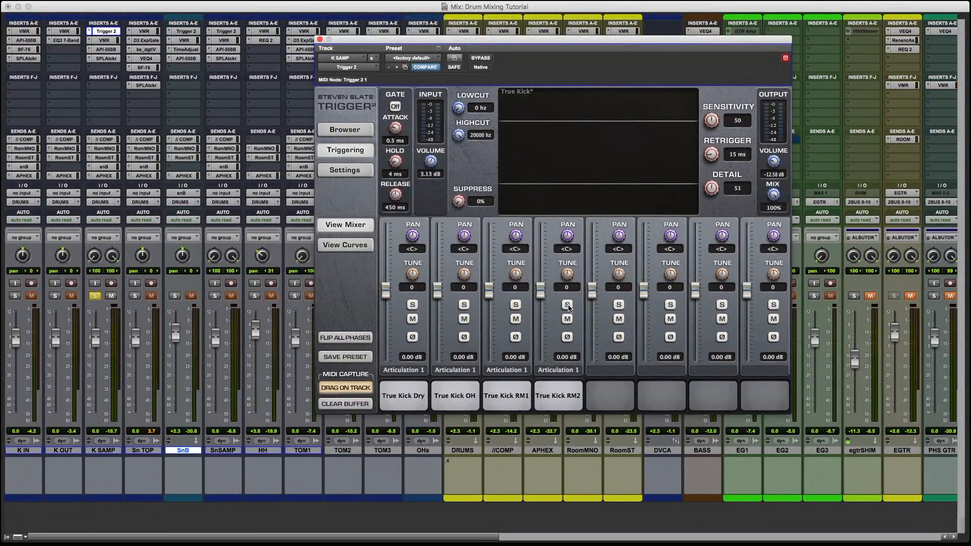
click(104, 41)
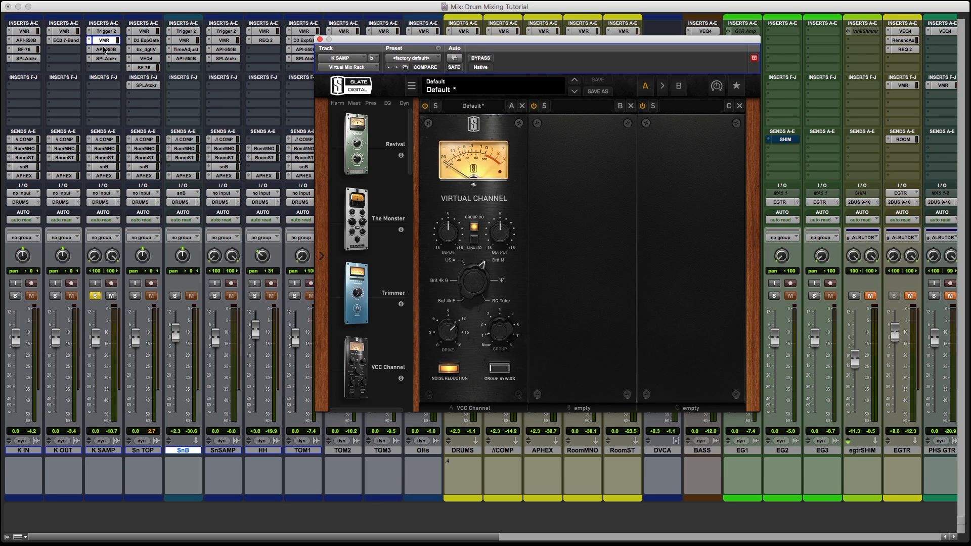
click(104, 49)
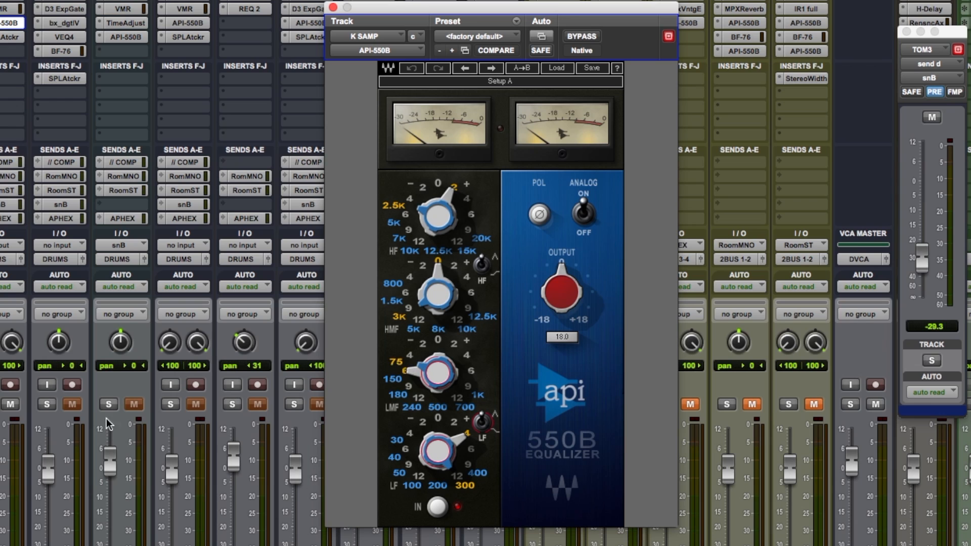
Play K IN and K OUT soloed together, comparing the kick with and without K SAMP.
click(10, 404)
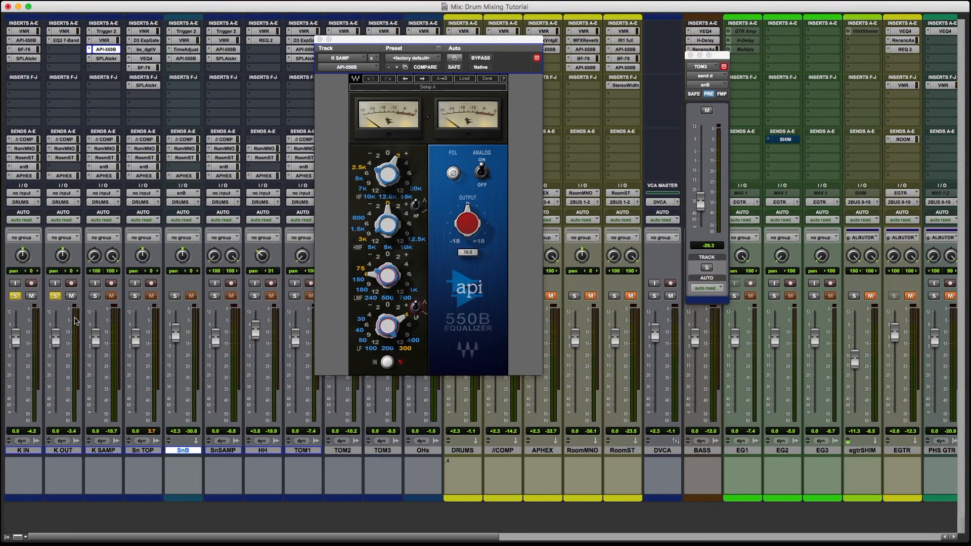
click(95, 296)
key(space)
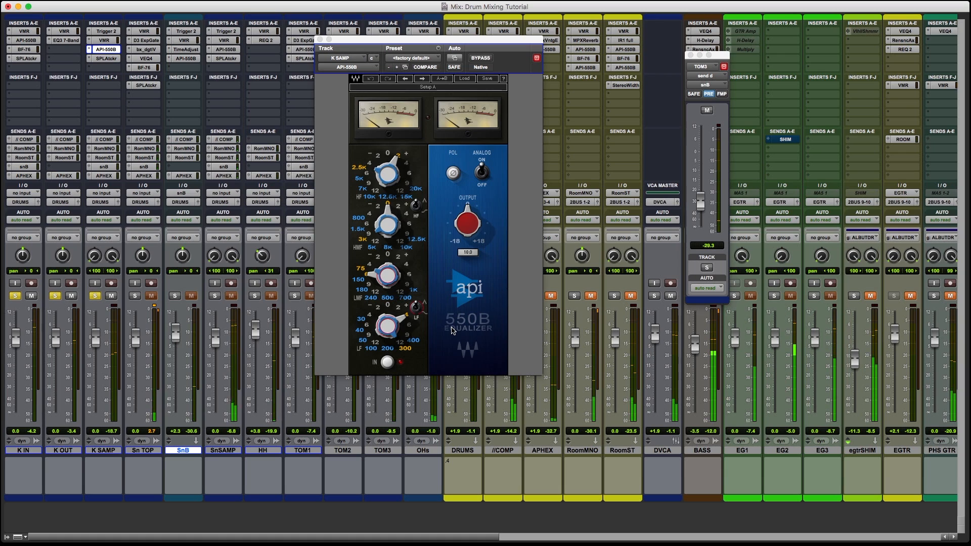
click(96, 296)
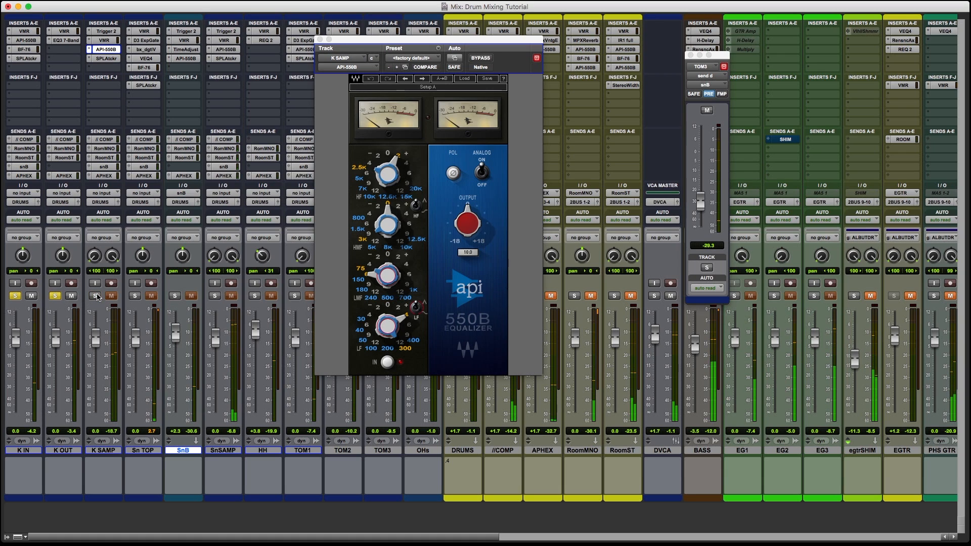
click(96, 296)
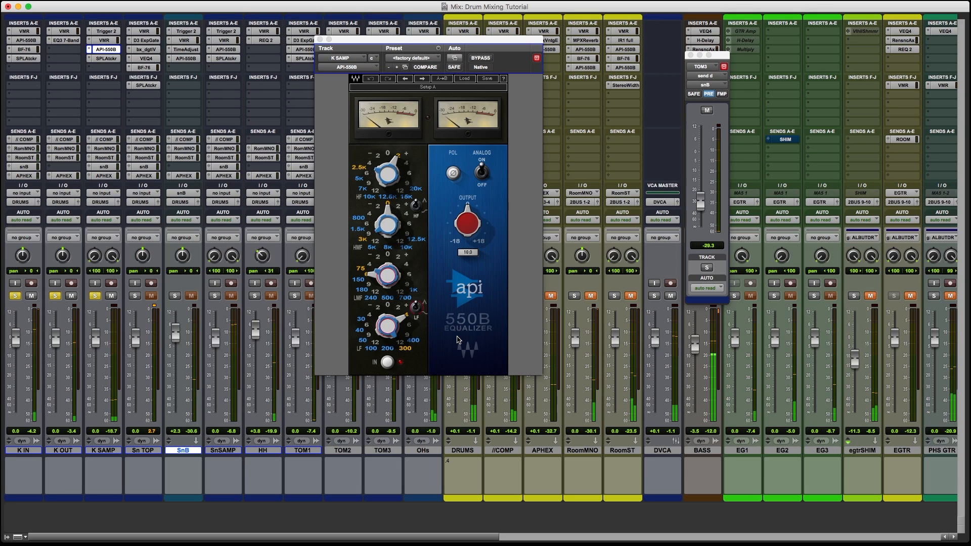
Step the solo from Sn TOP through SnB to SnSAMP, close K SAMP's EQ window and open SnSAMP's Trigger 2 insert.
super+click(133, 297)
click(177, 300)
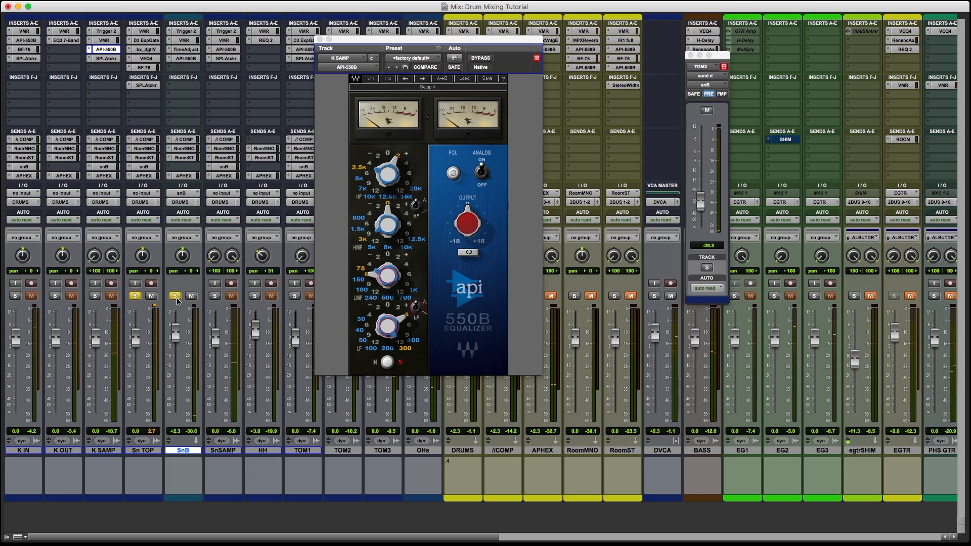
super+click(215, 297)
click(320, 39)
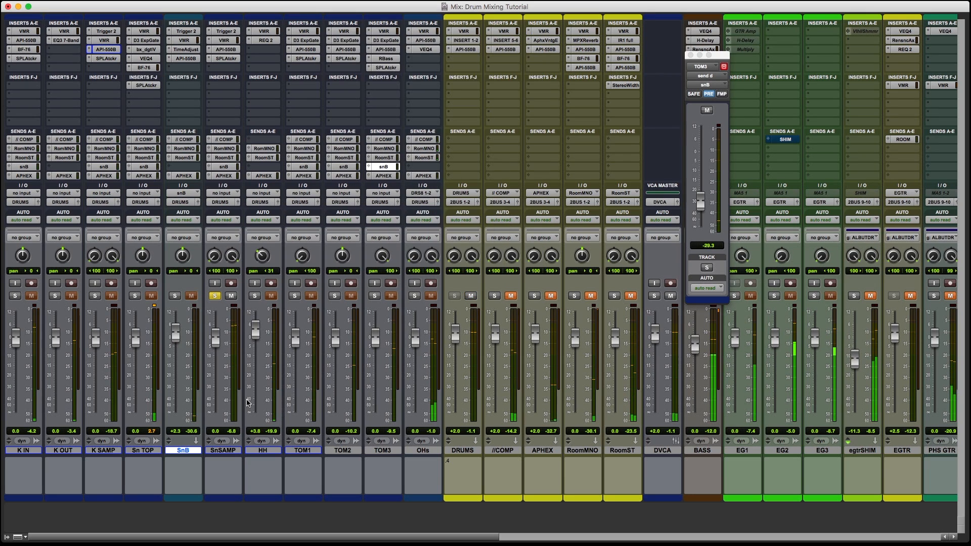
click(225, 31)
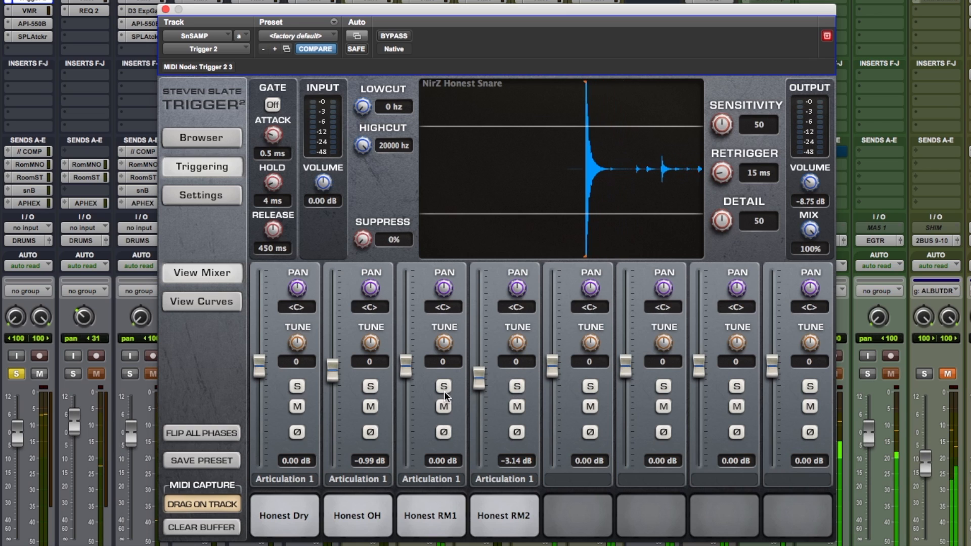
Audition the Honest RM1 and Honest RM2 samples in SnSAMP's Trigger 2, clear their solos and close the plug-in.
click(516, 306)
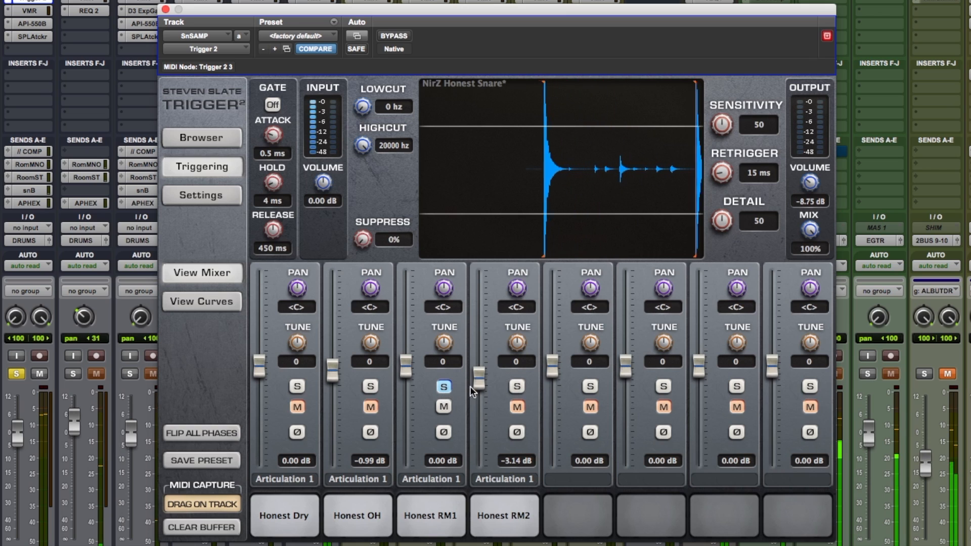
click(570, 304)
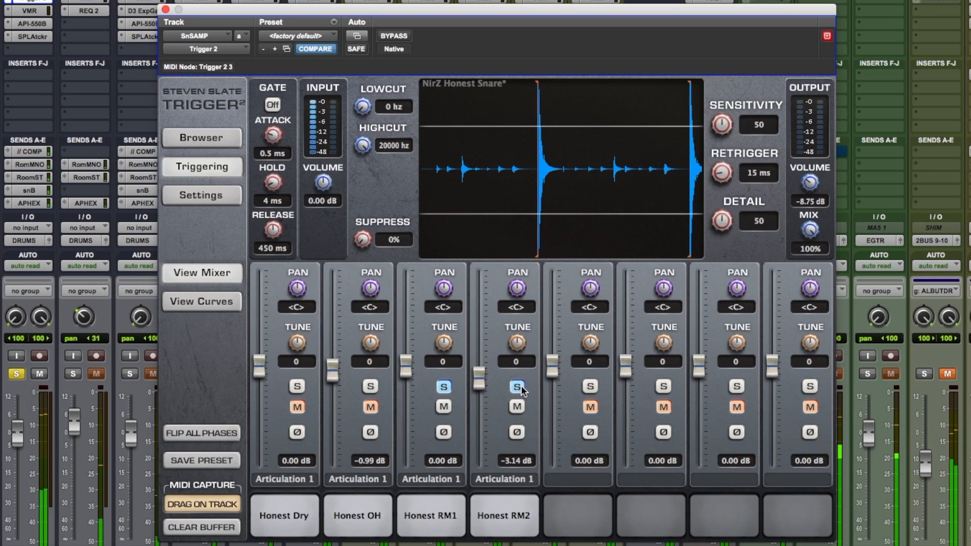
click(517, 386)
click(444, 386)
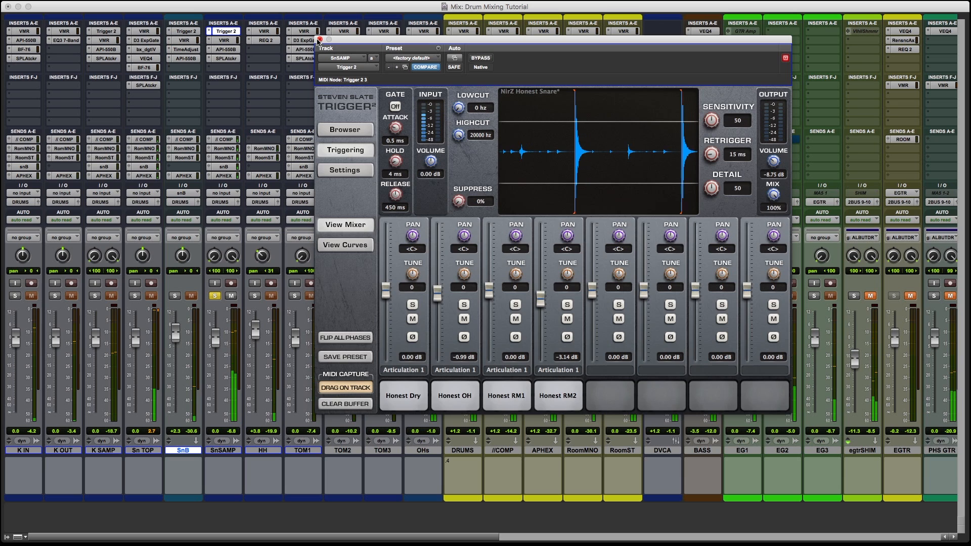
key(super+w)
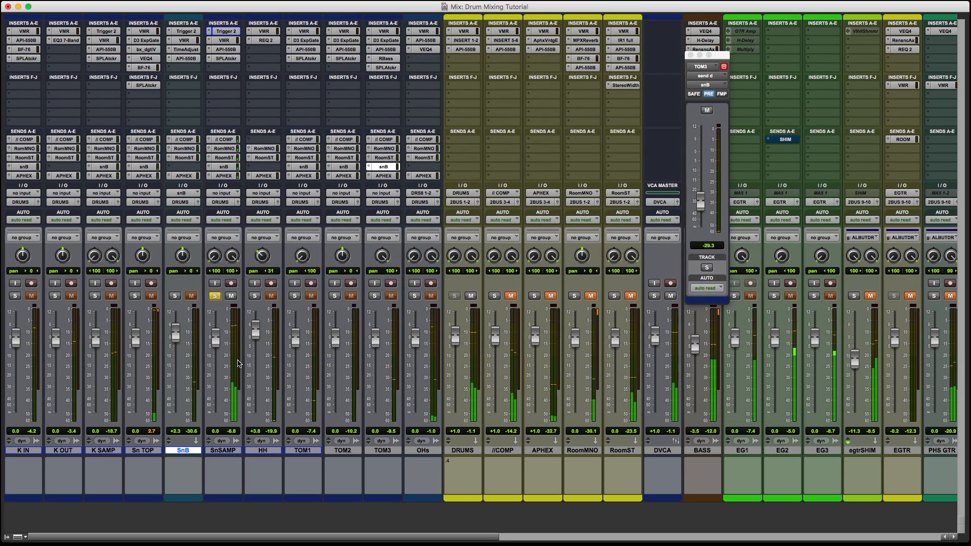
Solo the overheads, switch the solo to Sn TOP, and add SnSAMP to hear both snare tracks together.
click(415, 296)
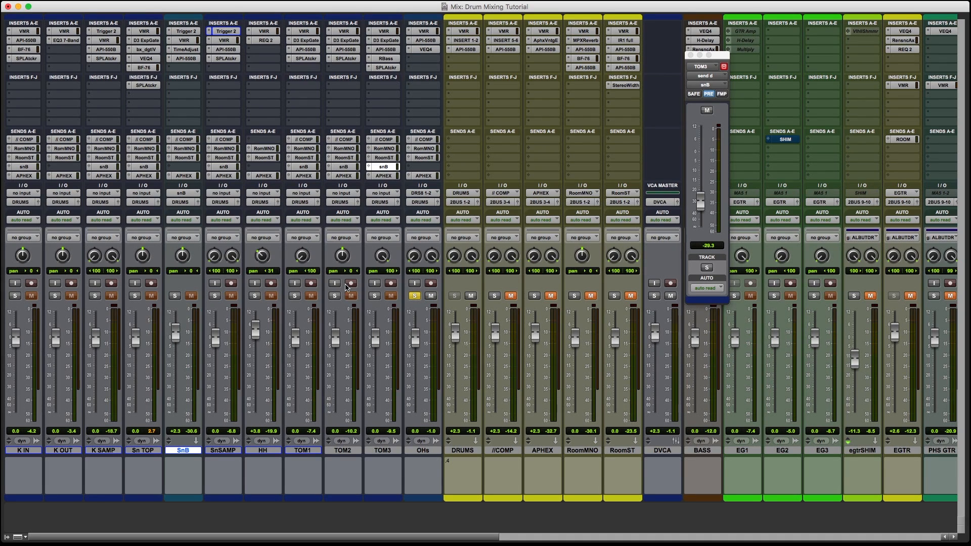
click(135, 296)
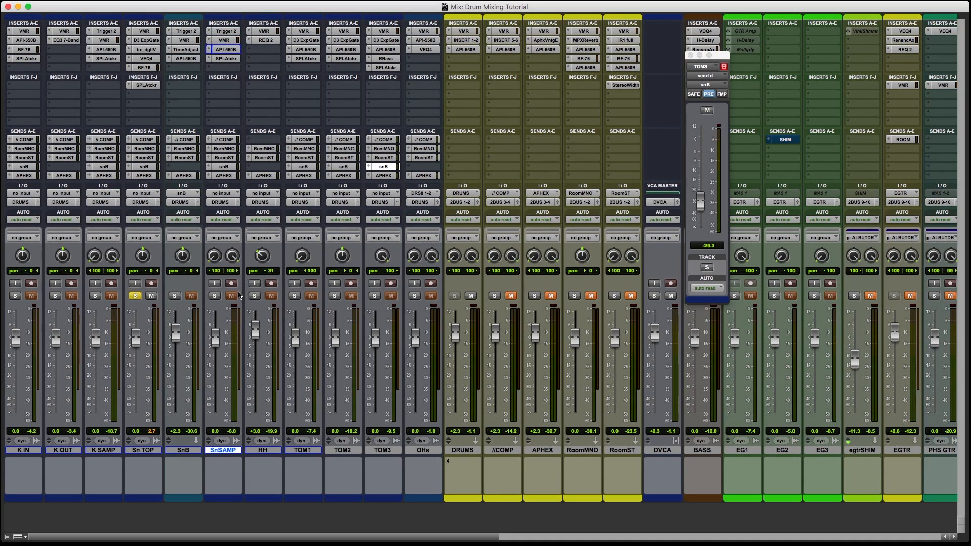
click(215, 297)
key(space)
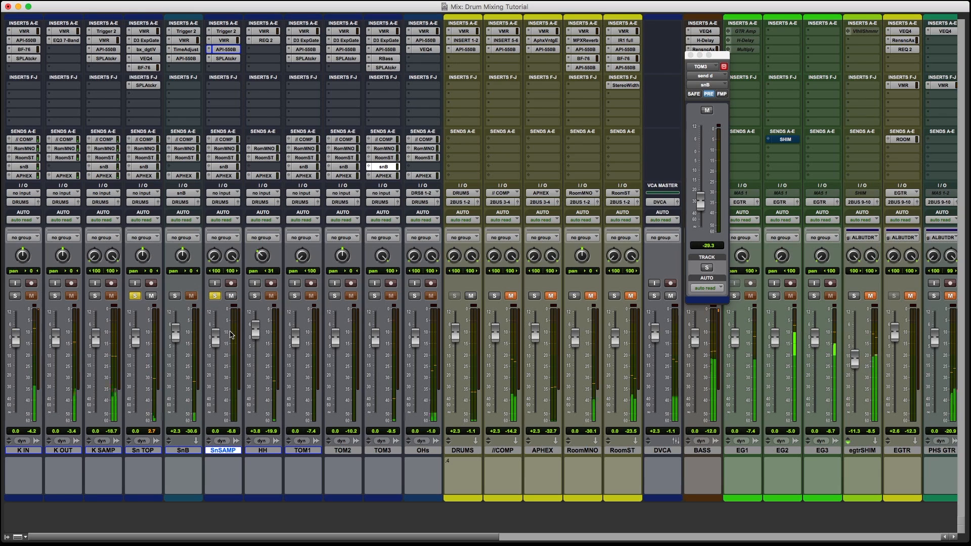
Review SnSAMP's API-550B and SPL Attacker inserts and Sn TOP's SPL Attacker insert.
click(226, 50)
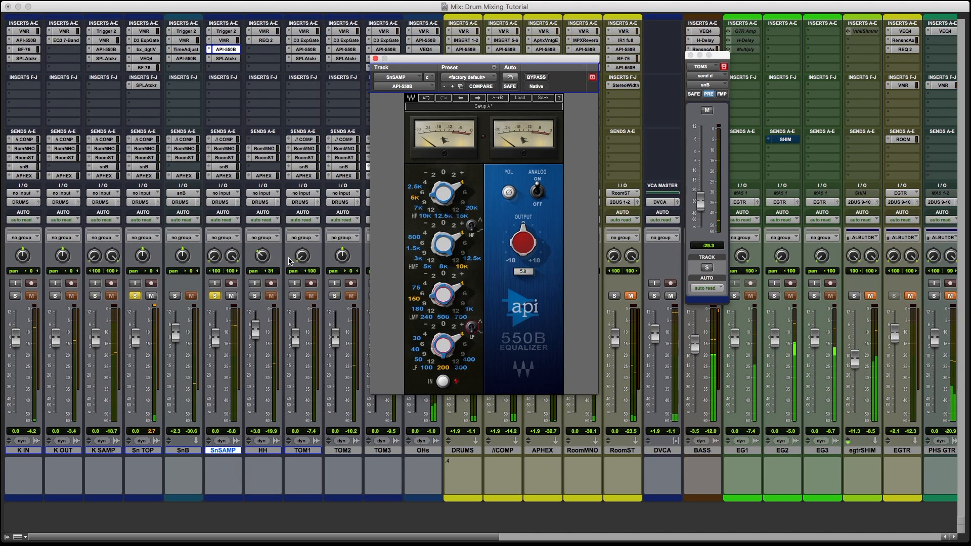
click(226, 59)
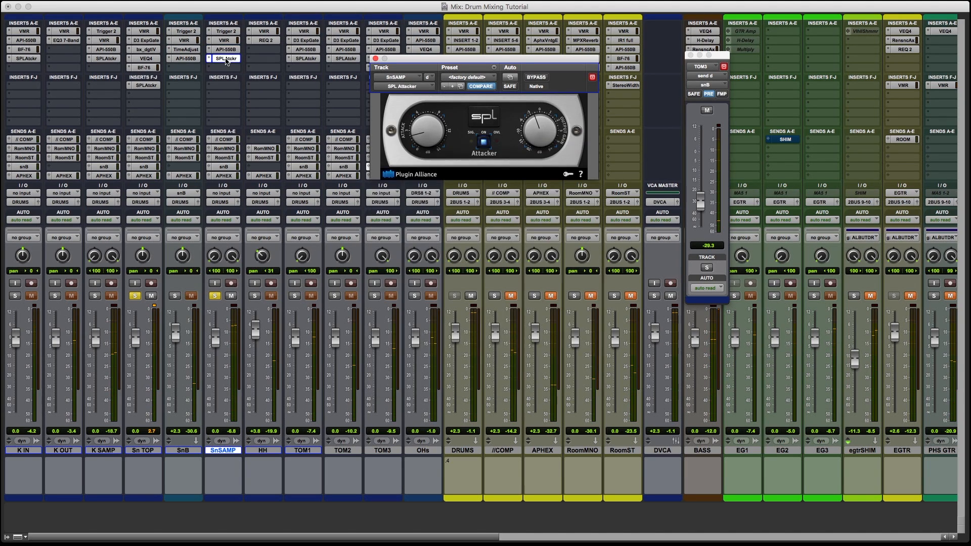
click(146, 85)
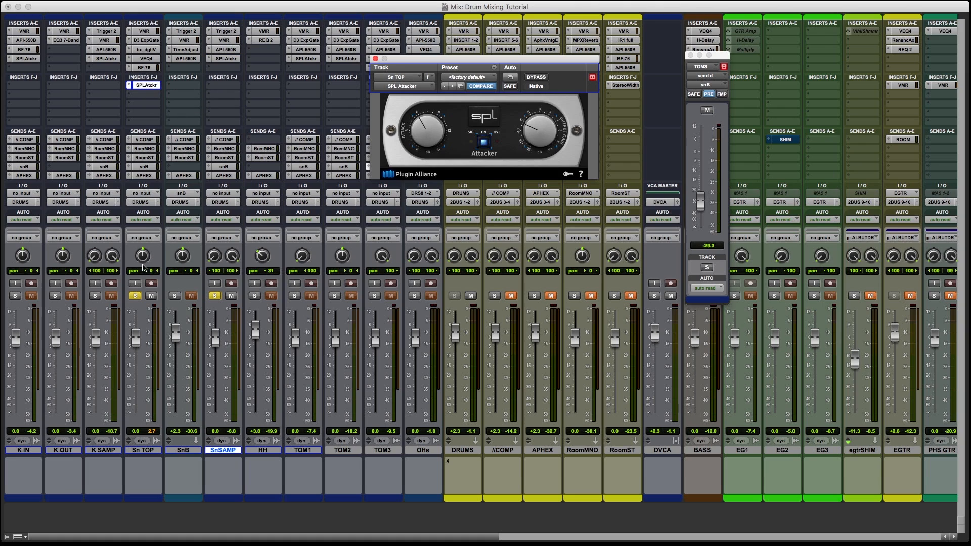
Move the solo from the snare tracks to the overheads and on to HH, and play HH with its REQ 2 insert open.
super+click(216, 297)
super+click(416, 298)
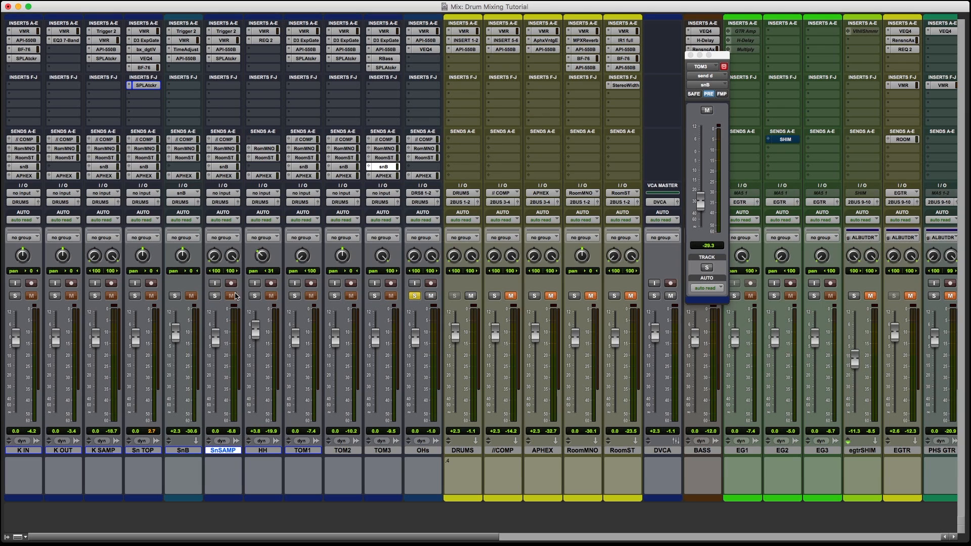
super+click(256, 298)
click(262, 41)
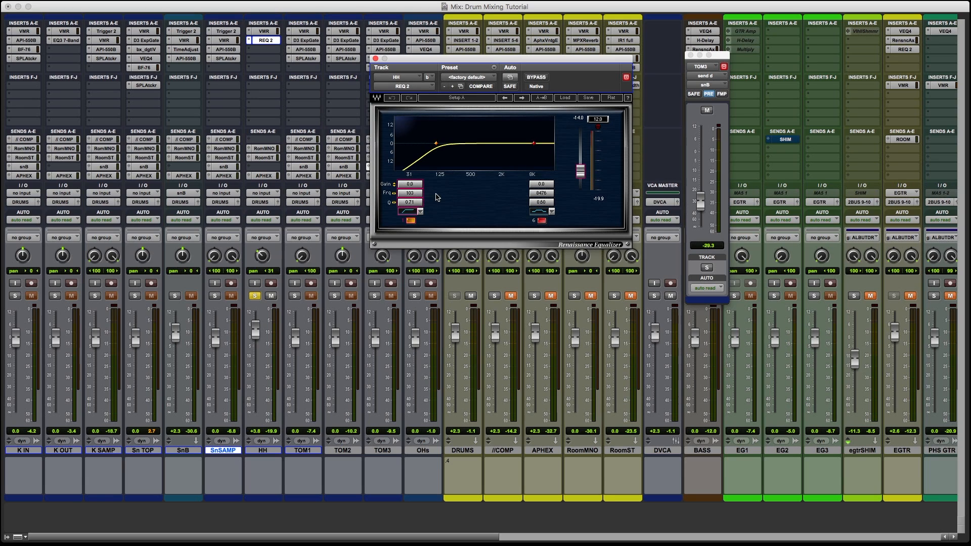
key(space)
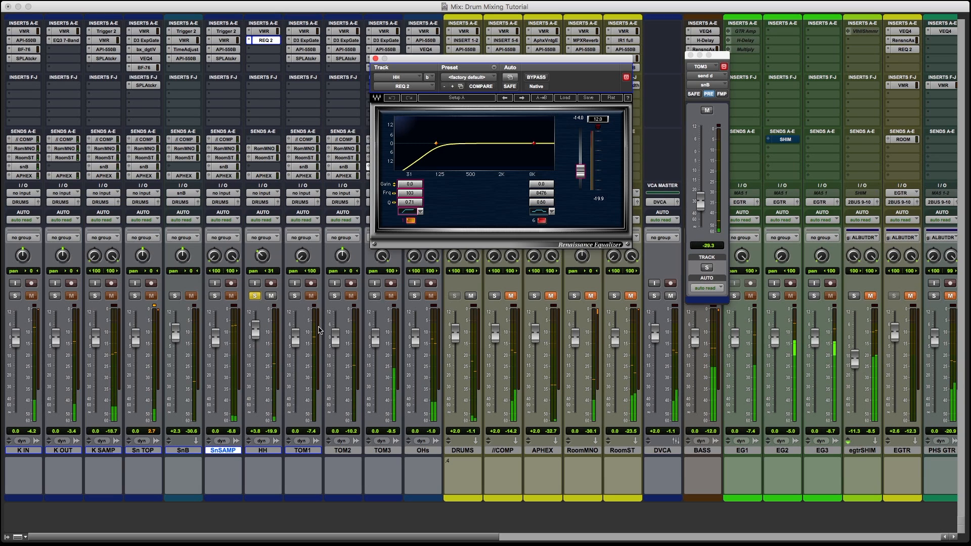
Play the overheads alone and with HH added to the solos, and close HH's REQ 2 window.
click(415, 298)
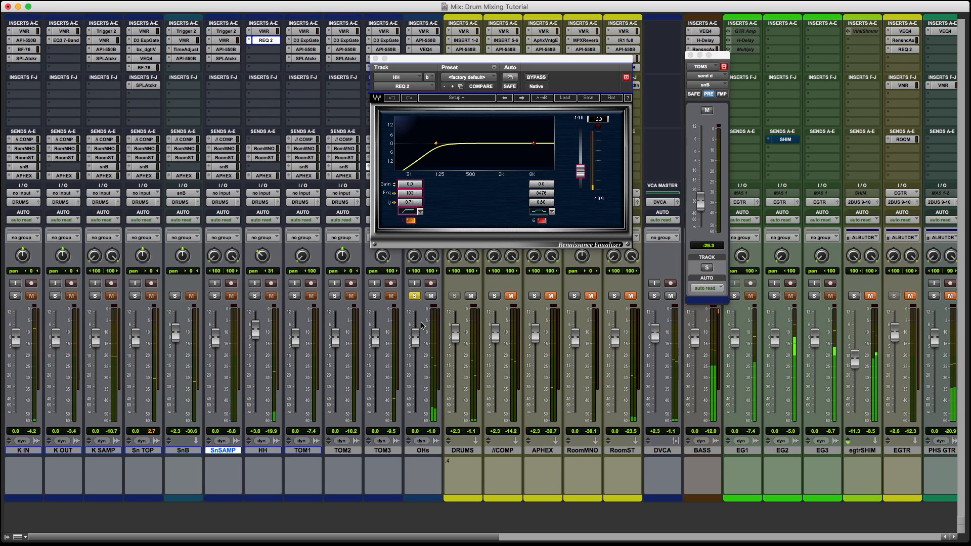
click(259, 299)
key(super+alt+w)
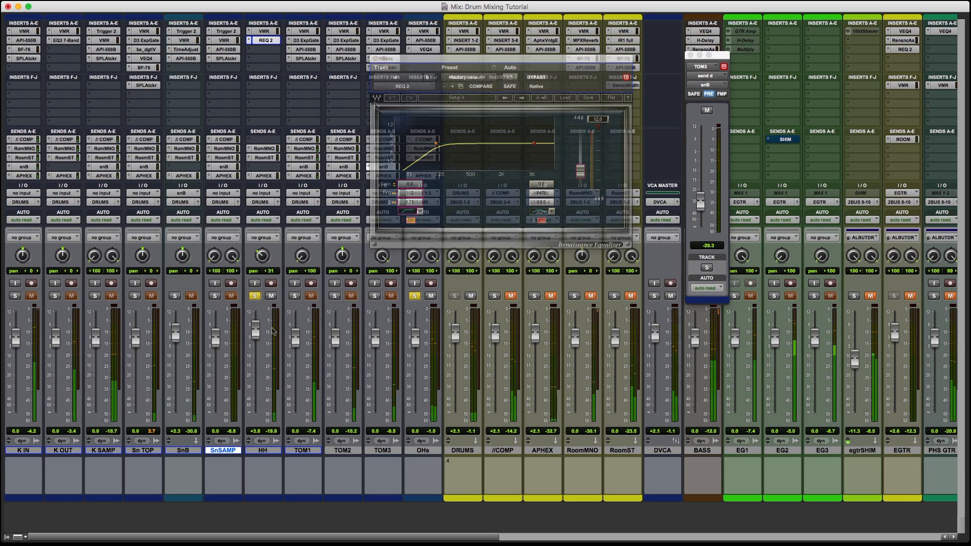
Solo TOM1, TOM2 and TOM3 together and review the Dyn3 Expander/Gate insert on each tom track.
click(294, 296)
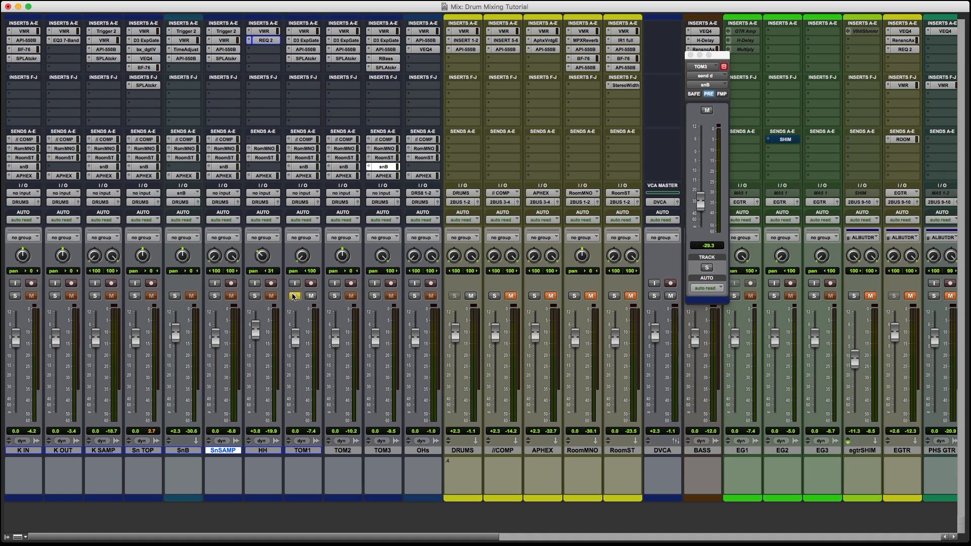
click(334, 296)
click(375, 296)
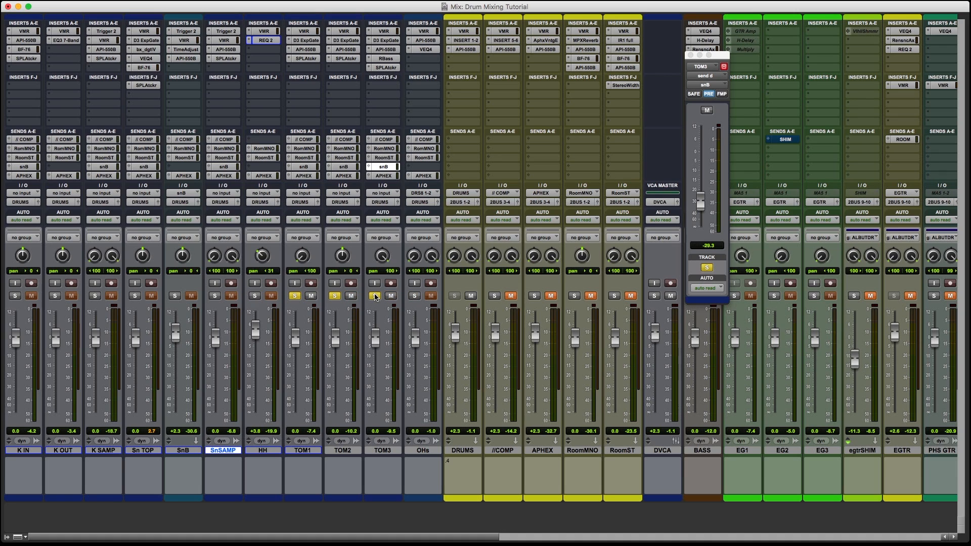
click(333, 42)
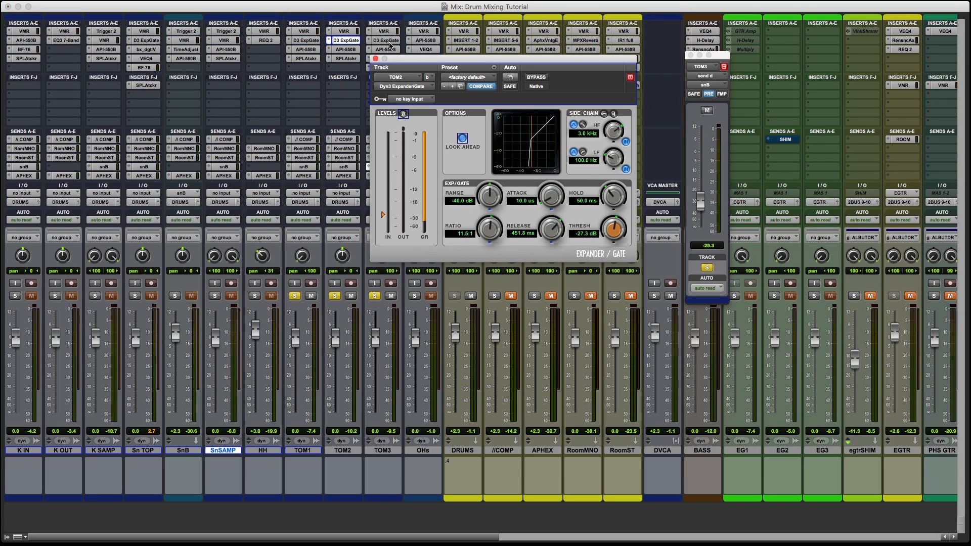
click(305, 42)
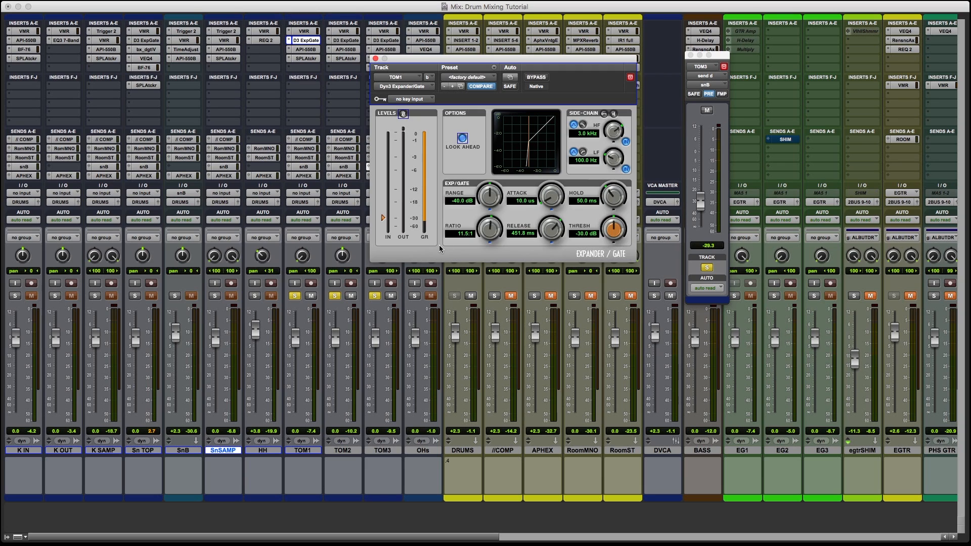
key(space)
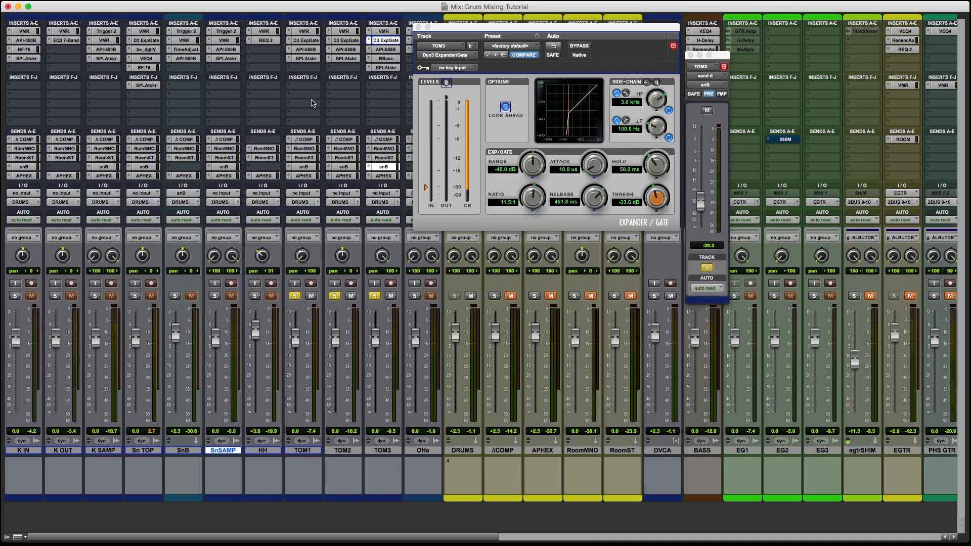
Open TOM1's API-550B insert, play TOM1 from bar 130 in the Edit window and return to the Mix window.
click(305, 49)
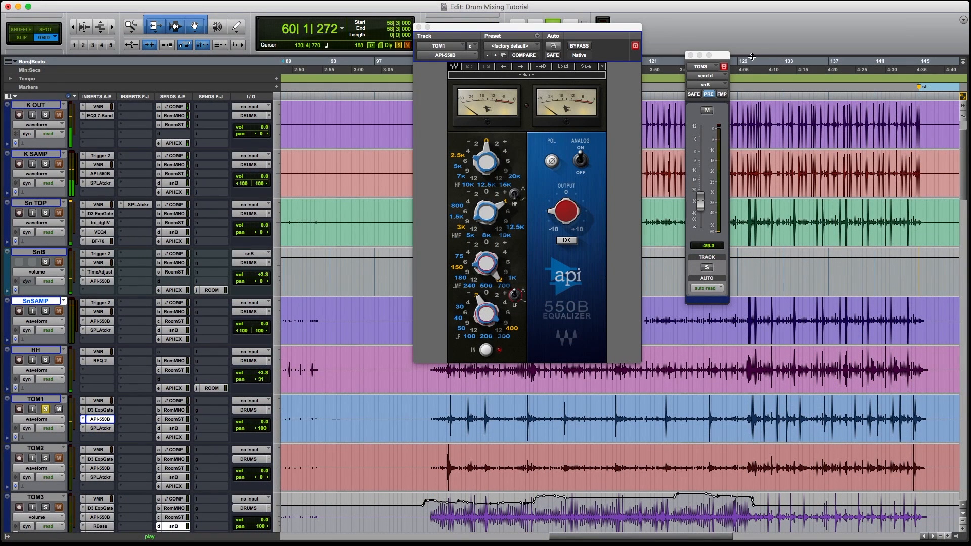
click(751, 61)
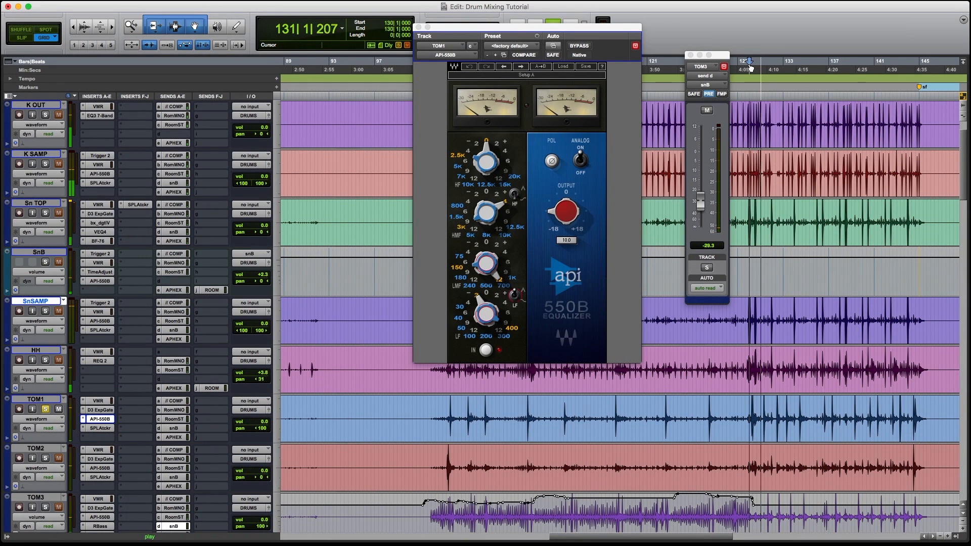
key(ctrl+Up)
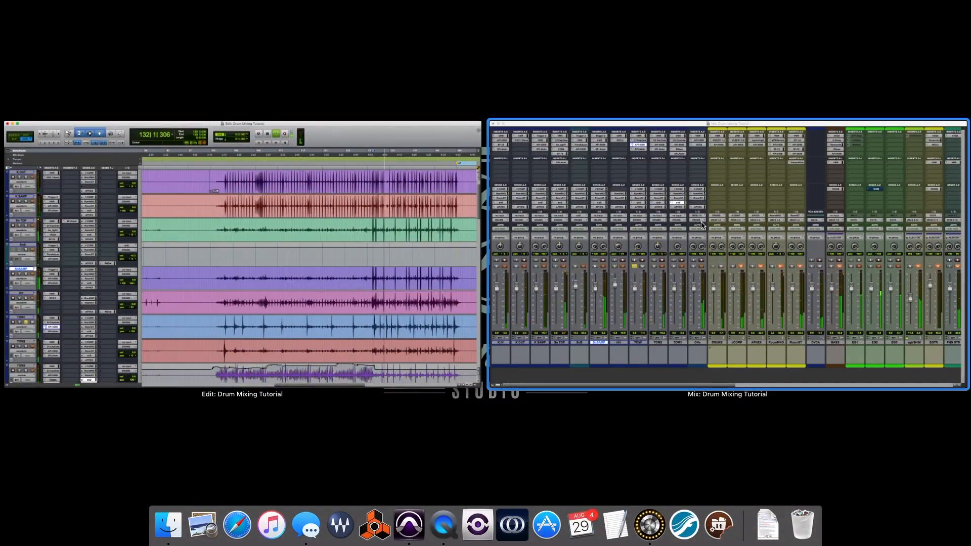
click(729, 253)
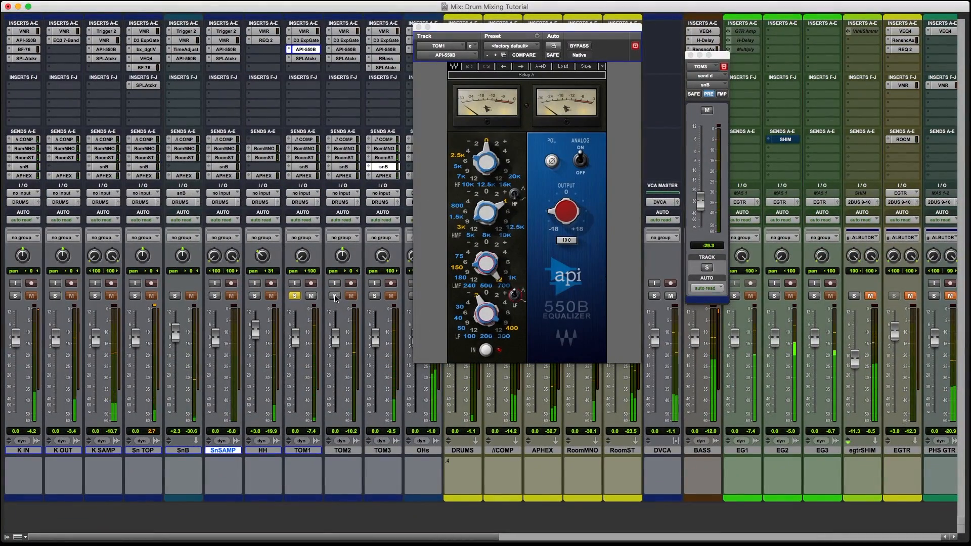
Review the SPL Attacker inserts on TOM1, TOM2 and TOM3, and check TOM1's panning.
click(307, 59)
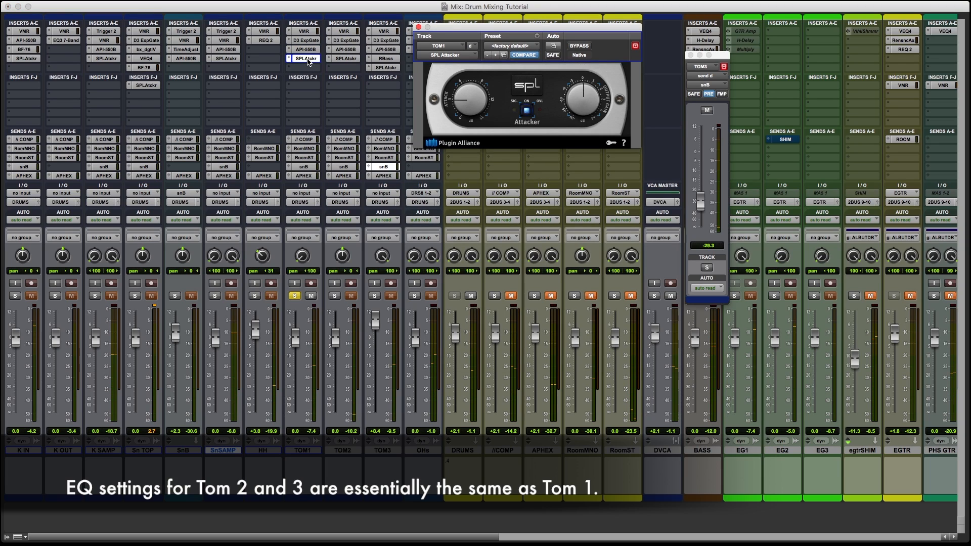
click(386, 67)
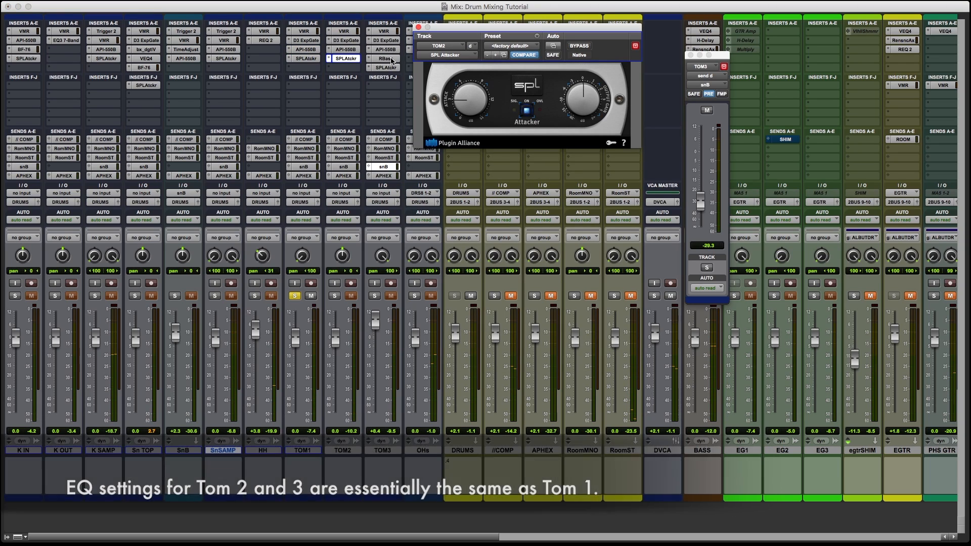
click(308, 256)
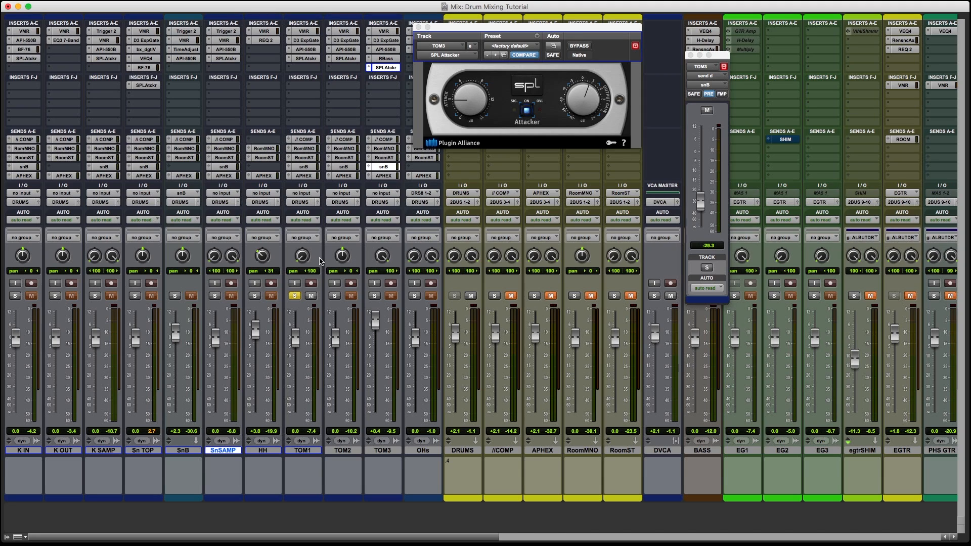
click(302, 251)
Solo TOM3, review its RBass insert, and play the track from around bar 28 in the Edit window.
click(375, 297)
click(390, 59)
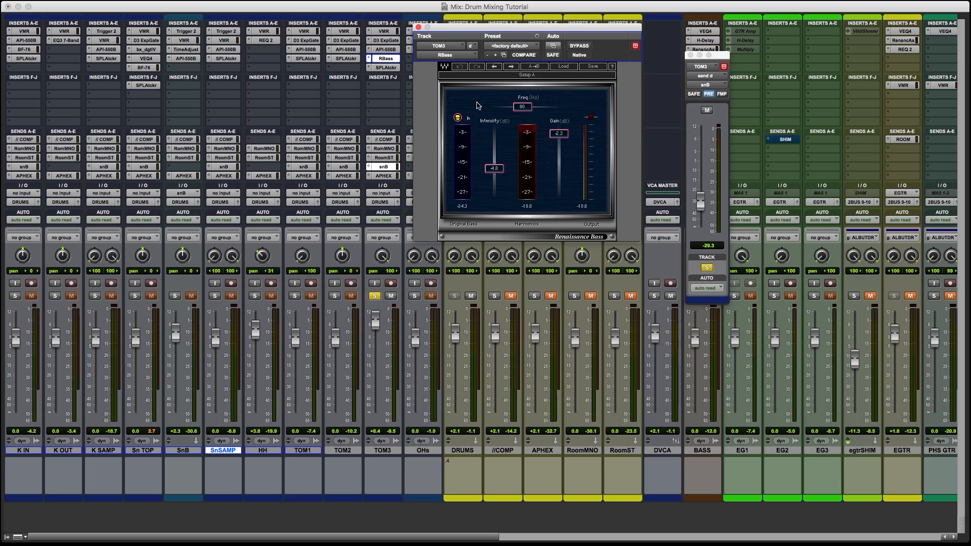
key(super+equal)
scroll(525, 316, down, 15)
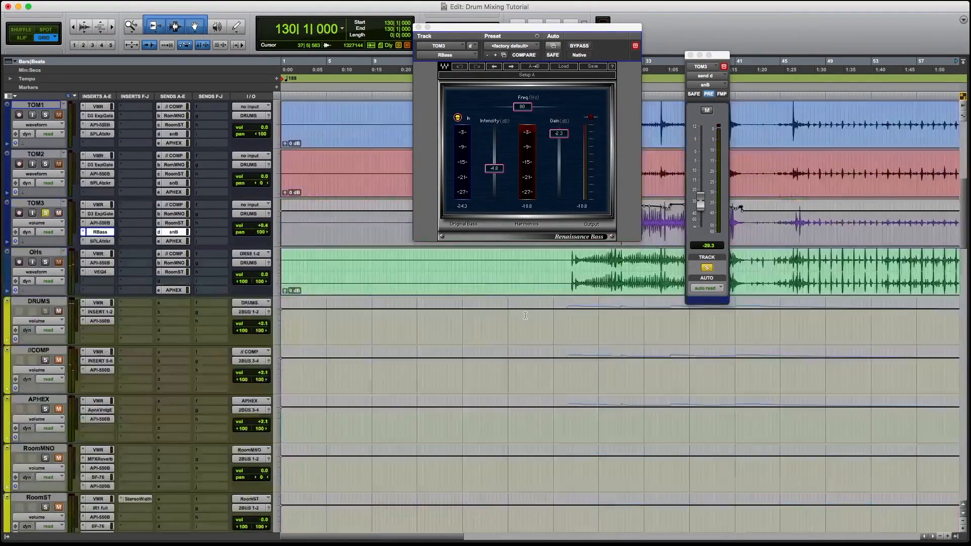
scroll(525, 316, up, 3)
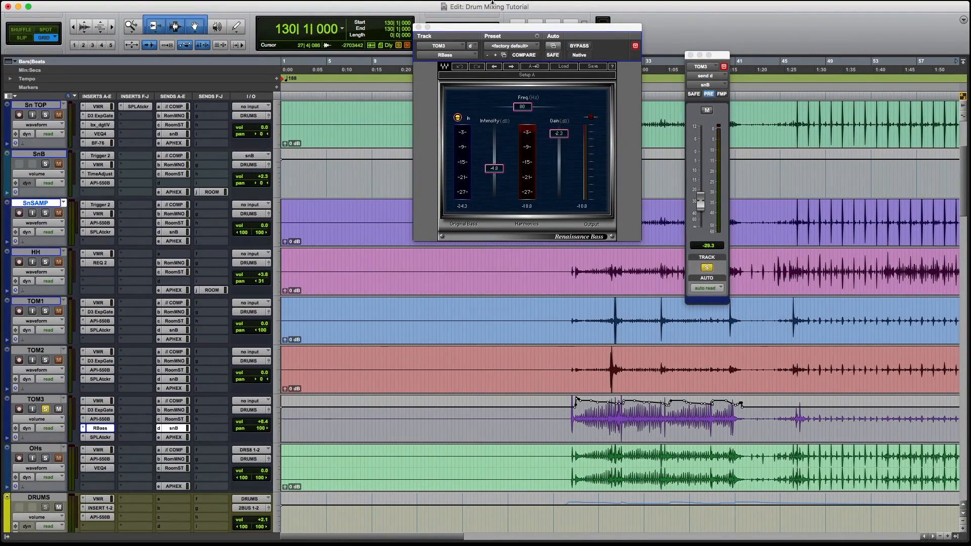
key(super+w)
click(597, 71)
key(space)
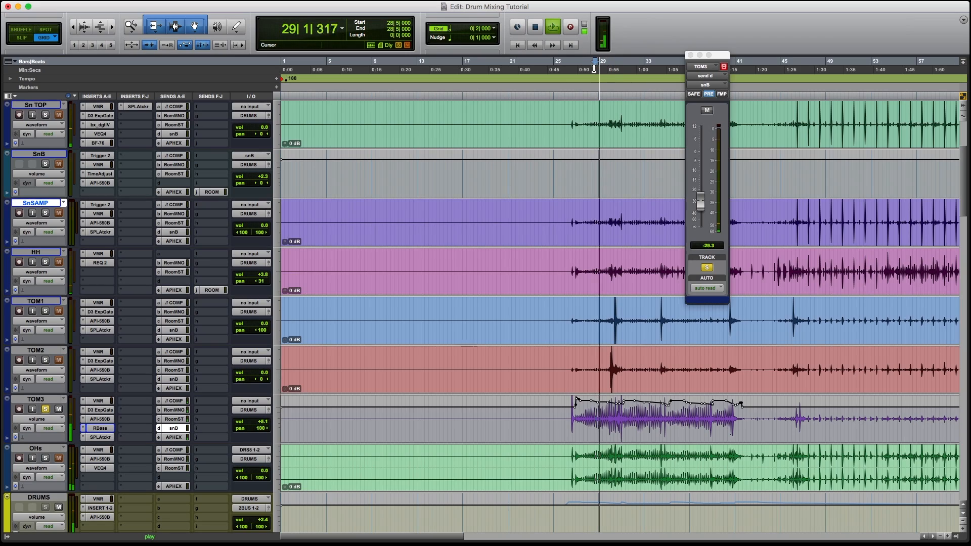
In the Mix window, compare TOM3 with RBass bypassed and re-enabled, and clear TOM3's solo.
key(ctrl+Down)
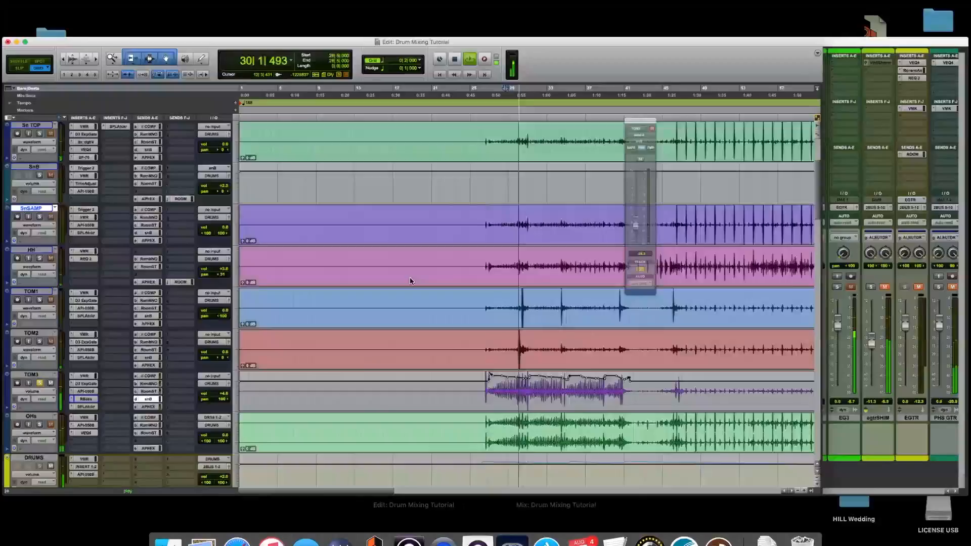
click(854, 207)
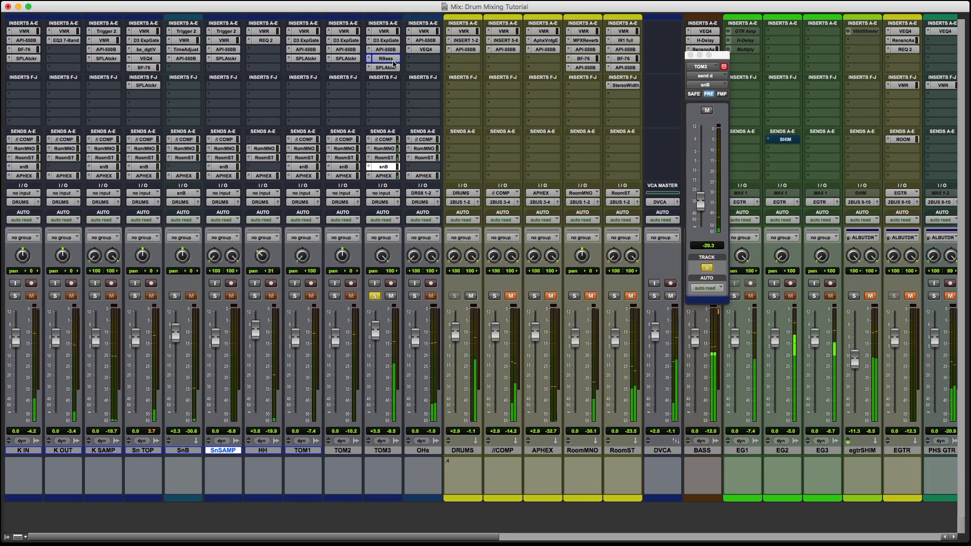
super+click(387, 59)
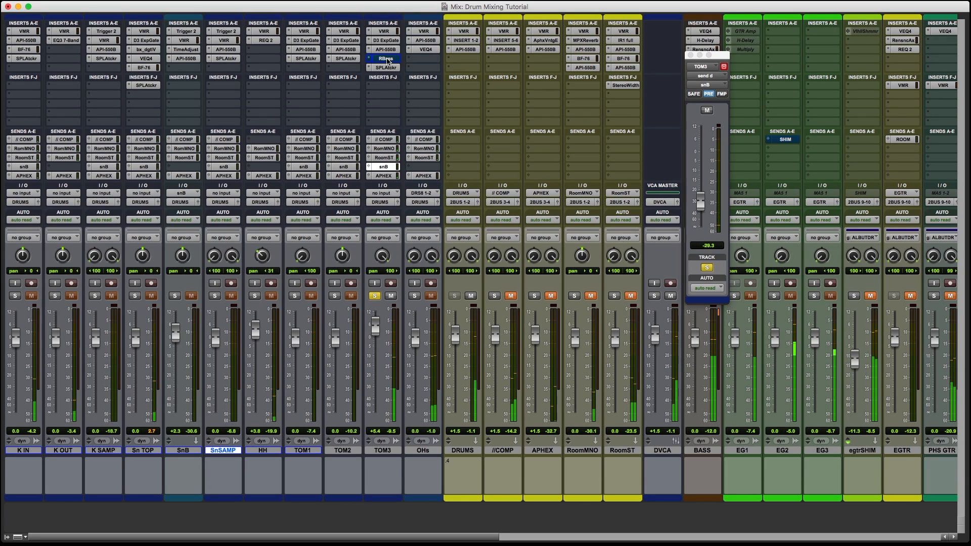
super+click(387, 59)
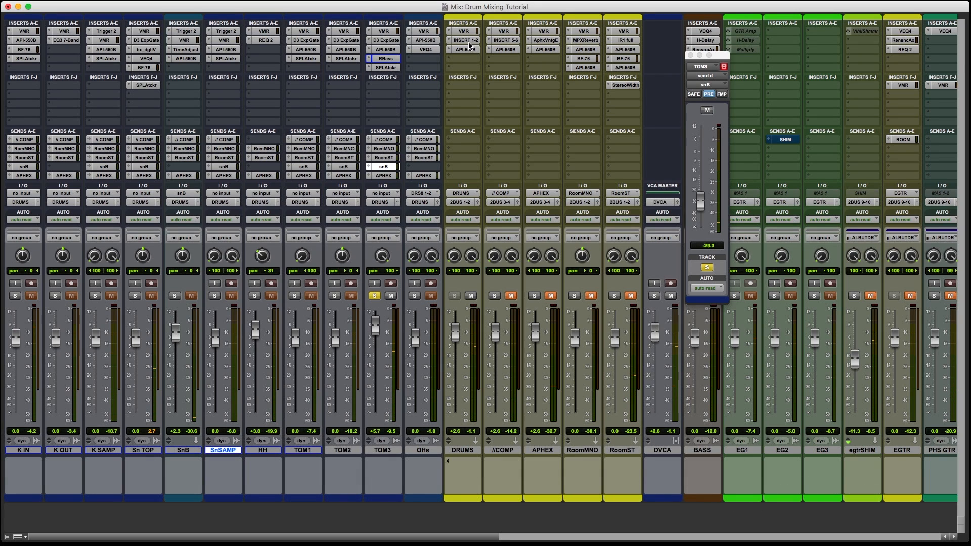
click(374, 295)
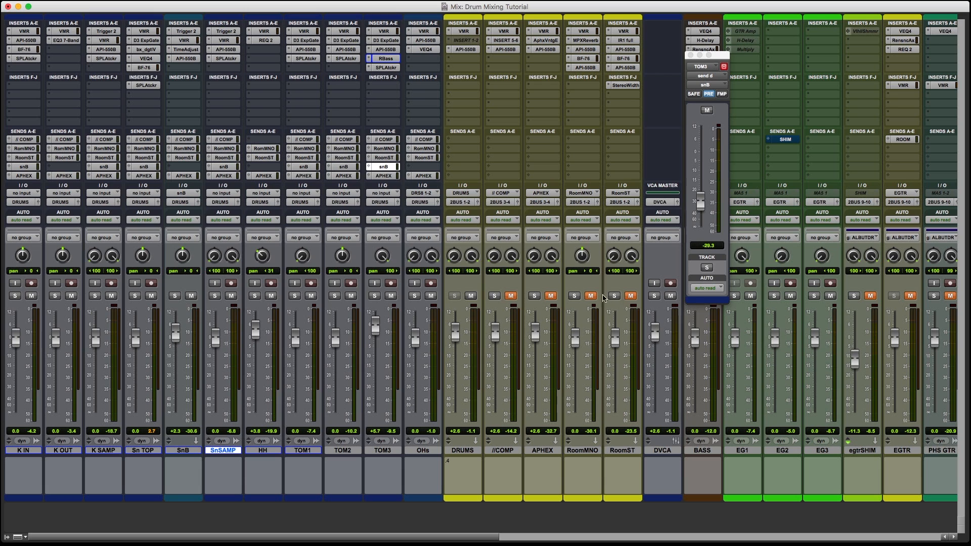
Play the full drums from bar 44 in the Edit window, close TOM3's send window, and return to the Mix window.
key(super+equal)
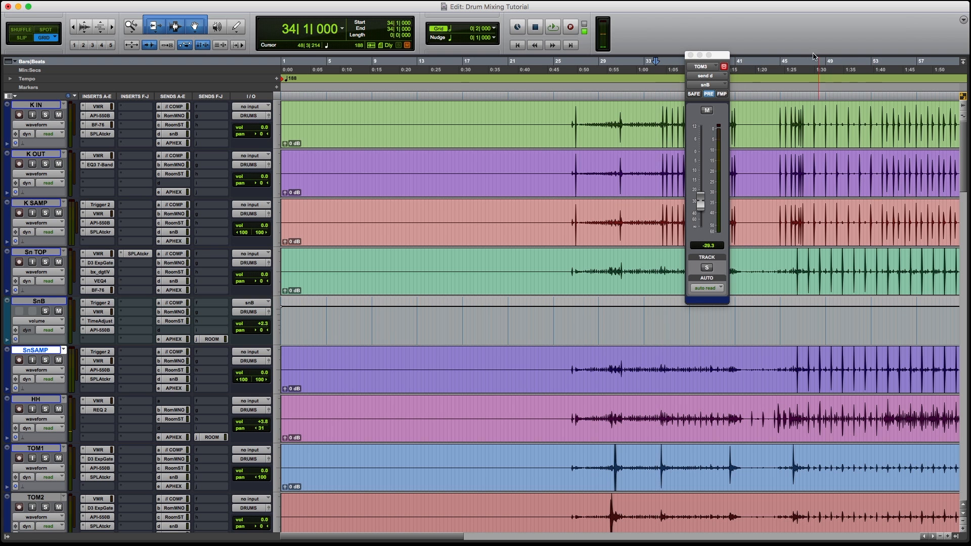
click(776, 61)
key(space)
key(super+bracketright)
key(super+bracketright)
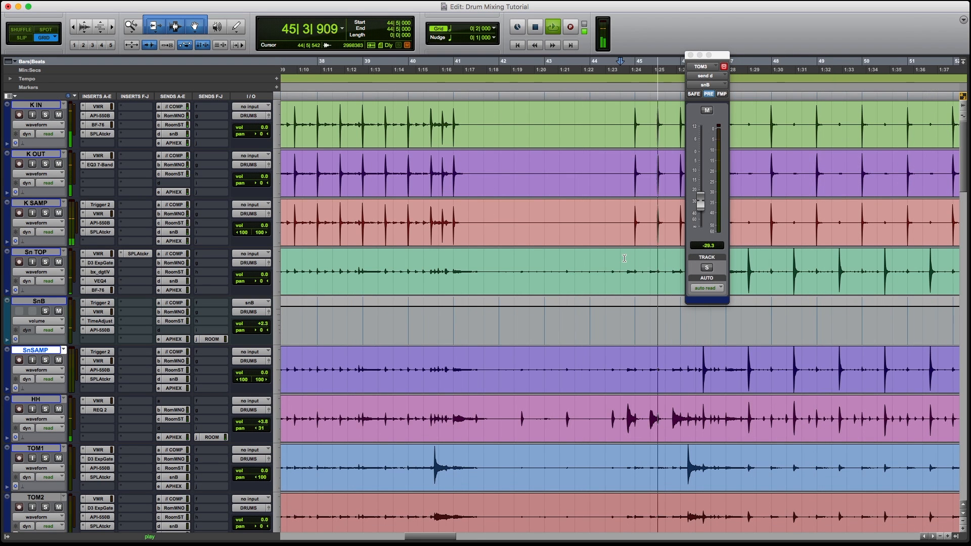
click(690, 55)
key(super+equal)
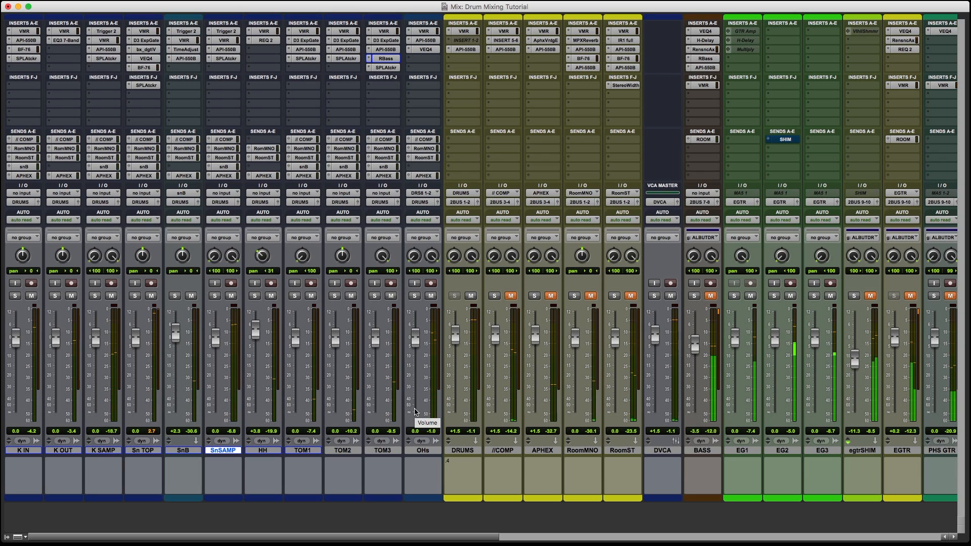
Select the DRUMS bus and review its VMR insert.
click(463, 450)
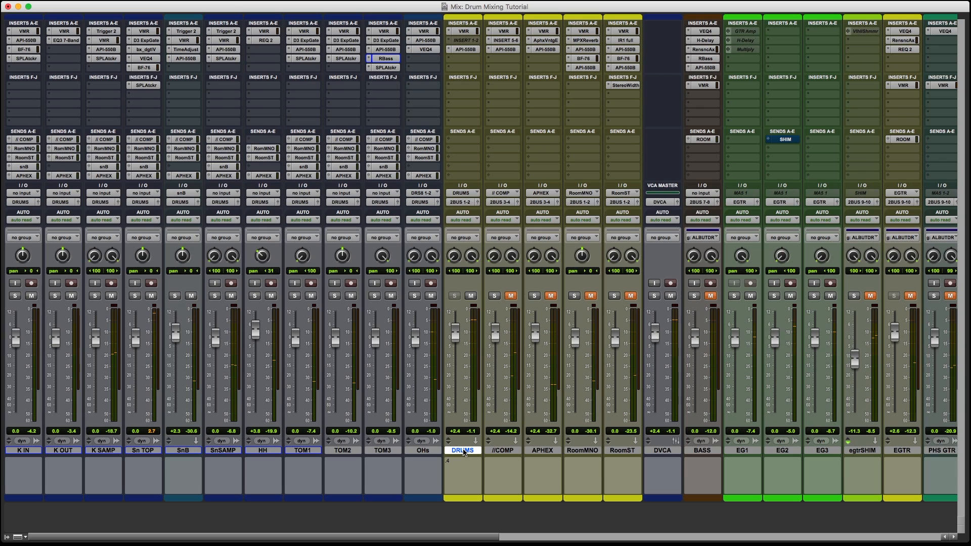
click(465, 31)
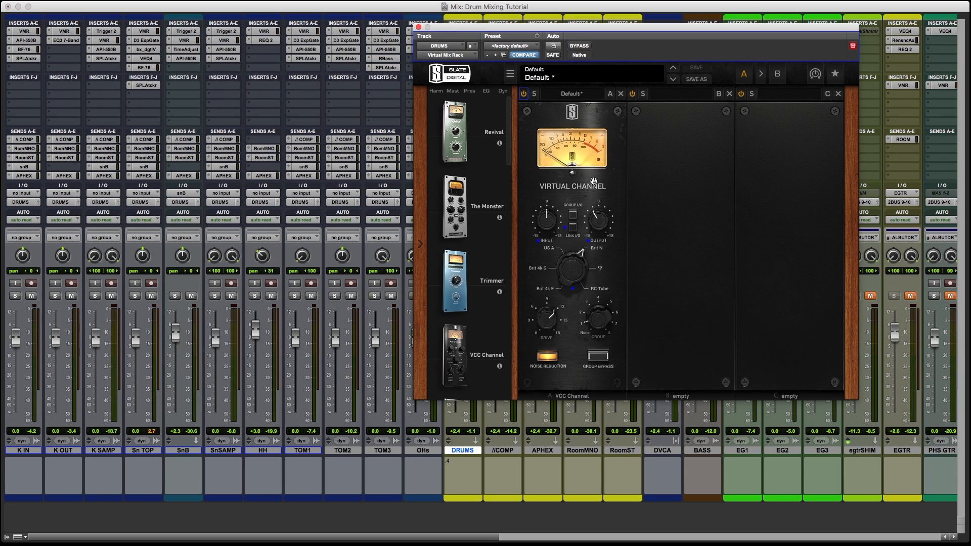
click(418, 27)
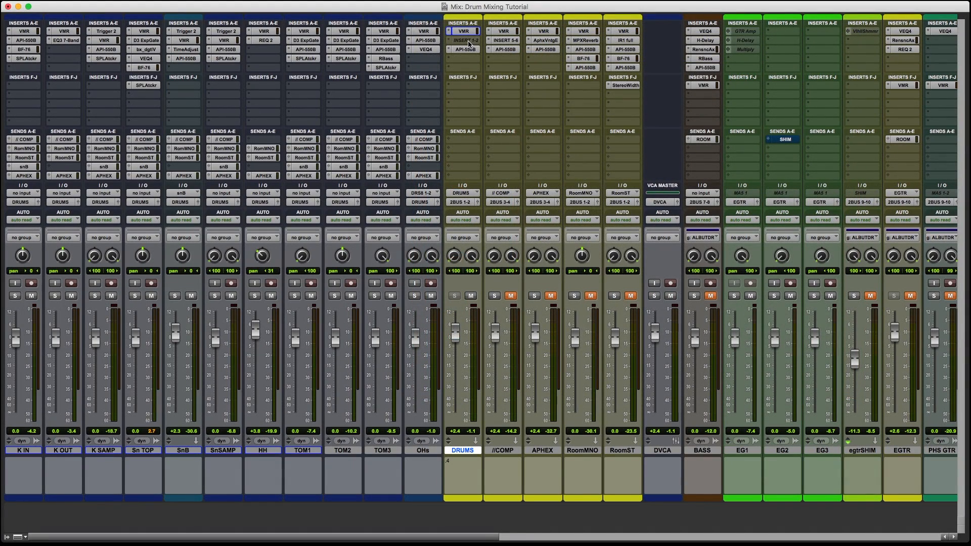
Check the hardware INSERT 1-2 on the DRUMS bus, and make it active during playback to compare the sound.
click(464, 40)
drag(460, 34, 518, 112)
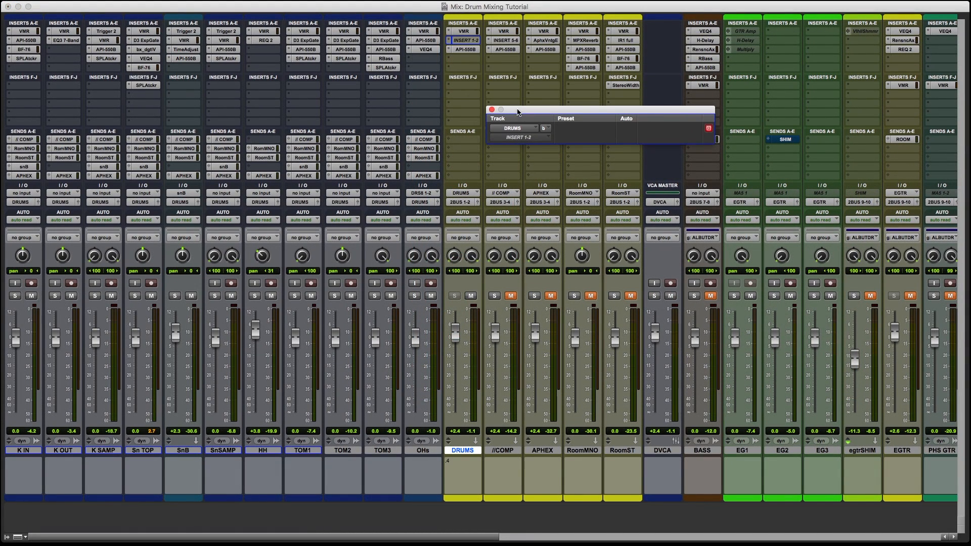
click(492, 110)
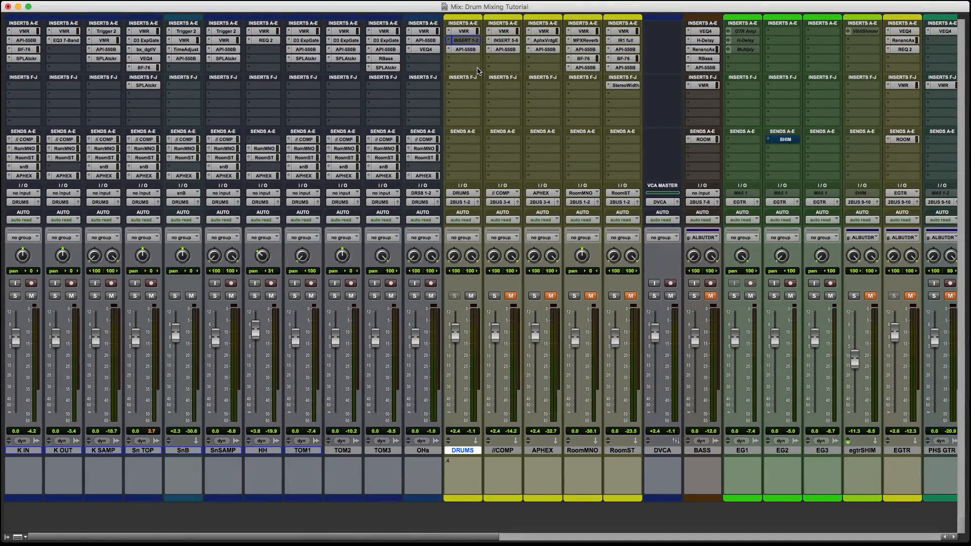
key(space)
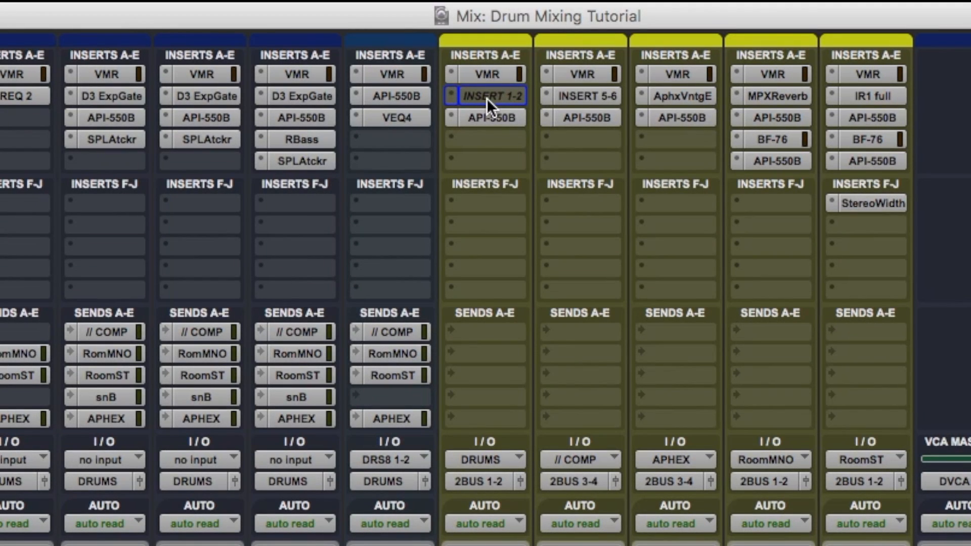
ctrl+super+click(487, 96)
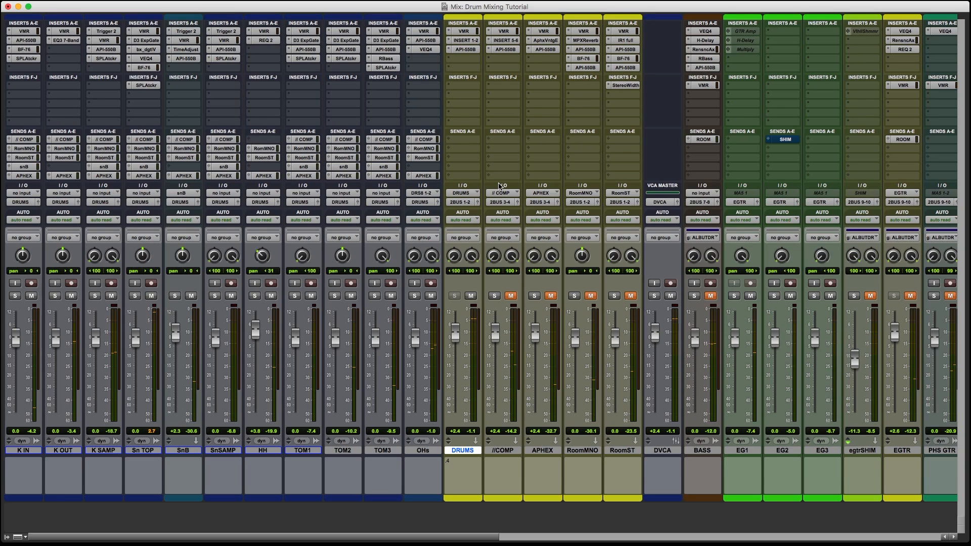
Select the //COMP bus, listen to it soloed, and compare the drums with //COMP muted and unmuted.
click(506, 453)
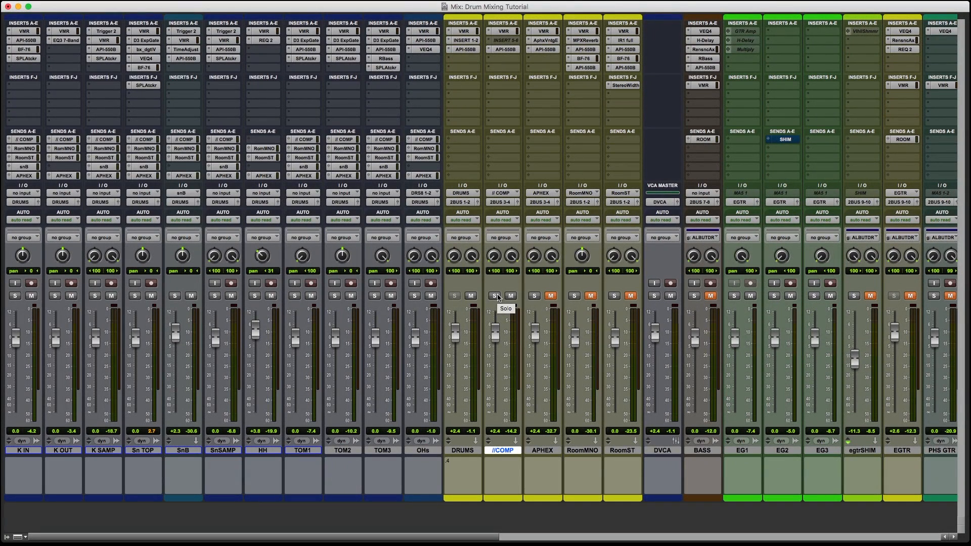
click(495, 296)
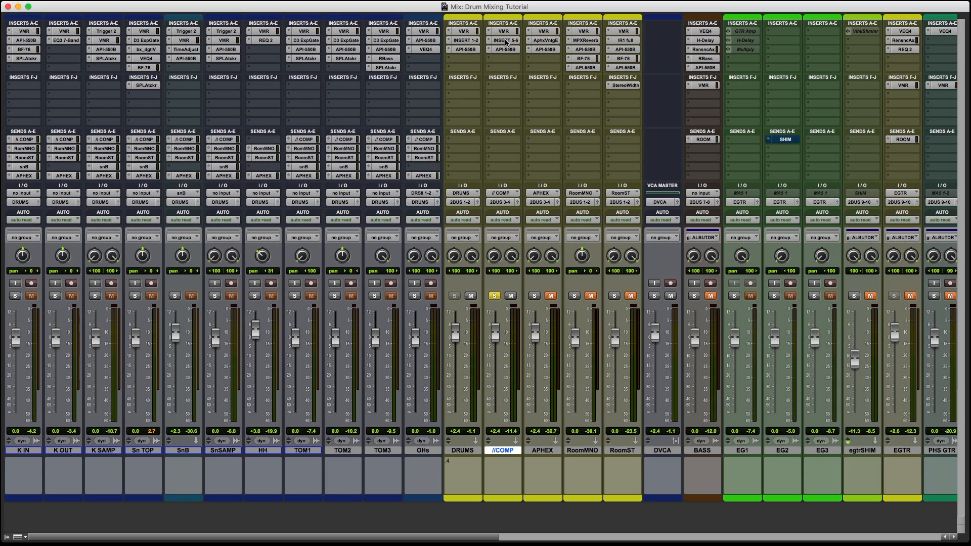
click(495, 297)
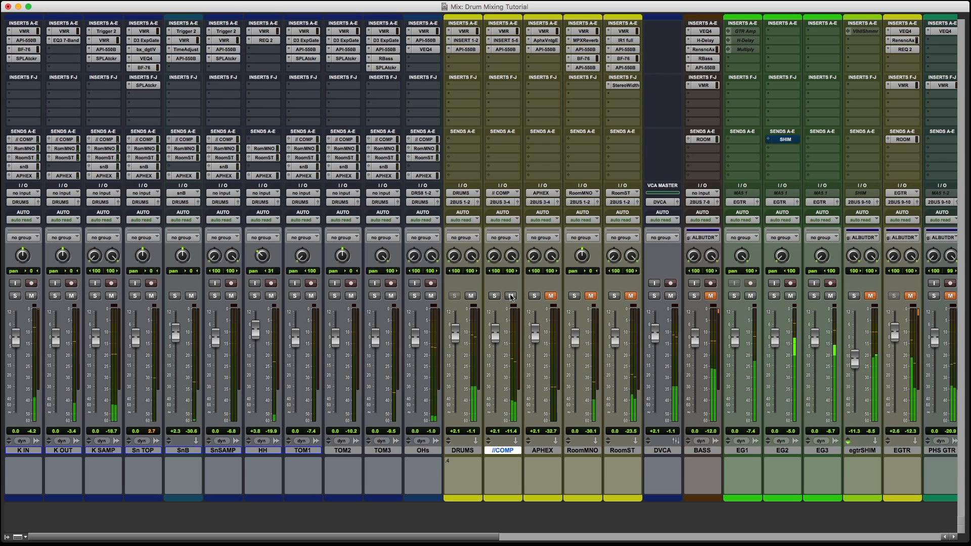
click(512, 296)
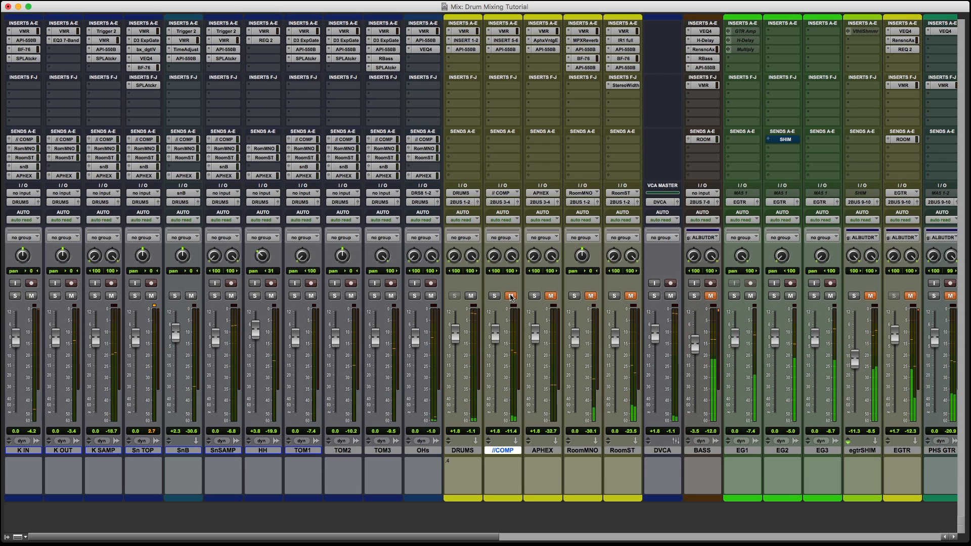
click(511, 297)
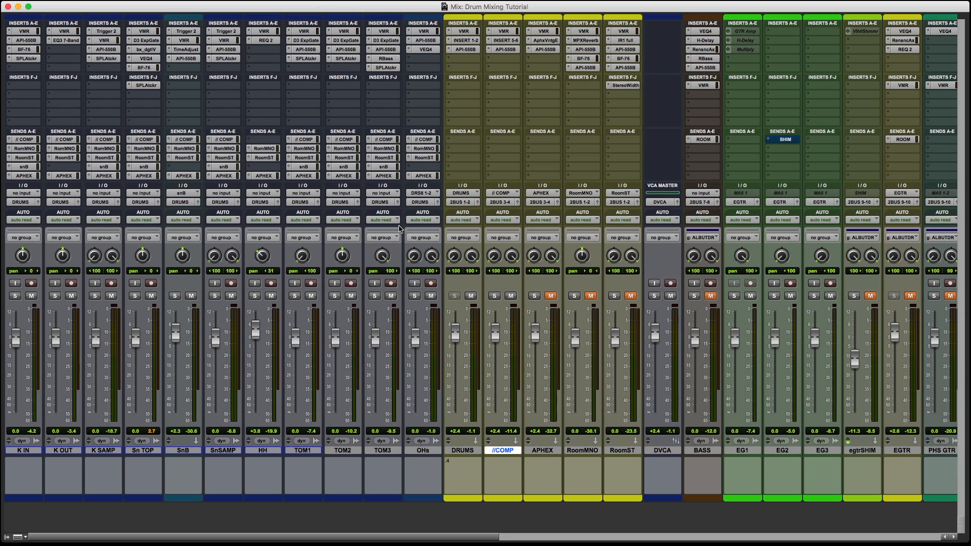
Check the Trigger 2 insert on SnSAMP and close its window.
click(225, 32)
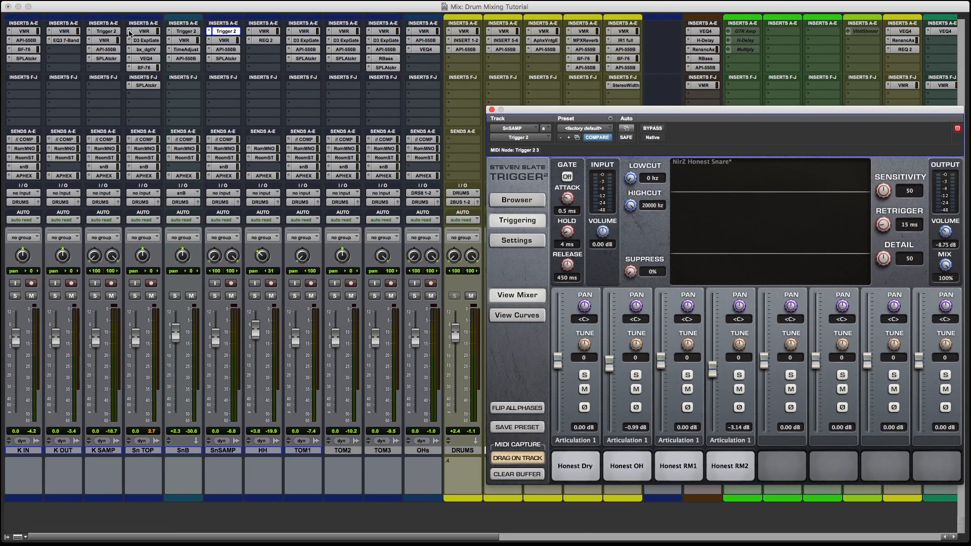
click(492, 110)
Select the APHEX bus and open its Aphex Vintage Exciter insert, moving the window clear of the bus's channel strip.
click(539, 451)
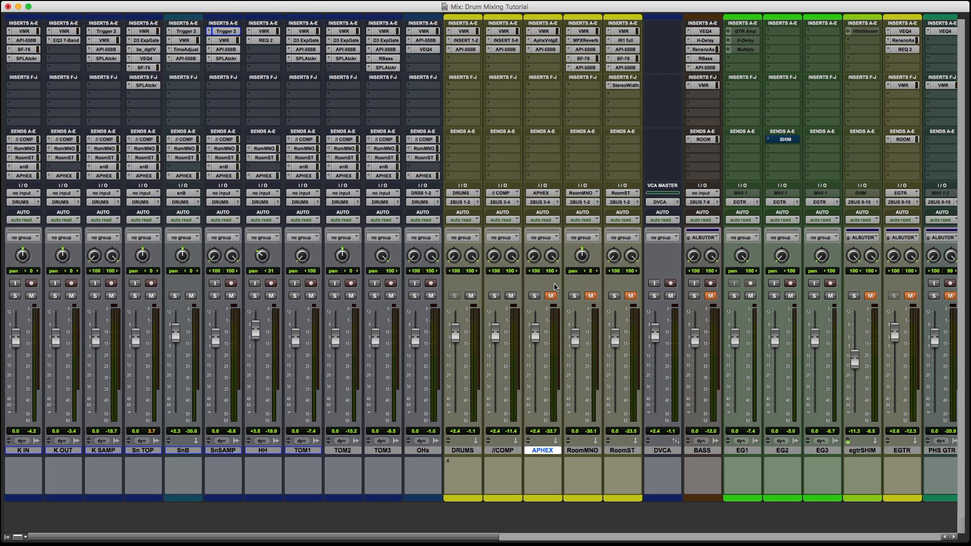
click(547, 40)
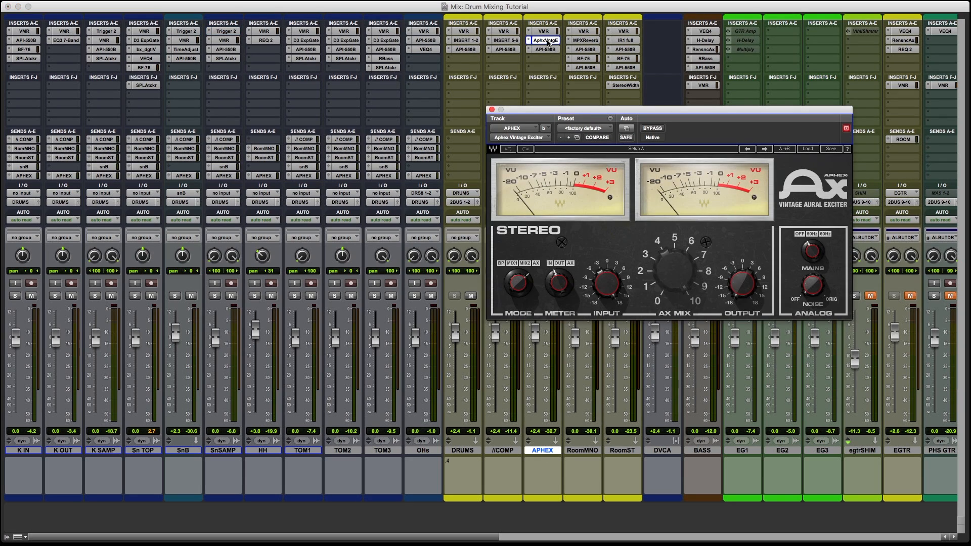
drag(639, 109, 726, 78)
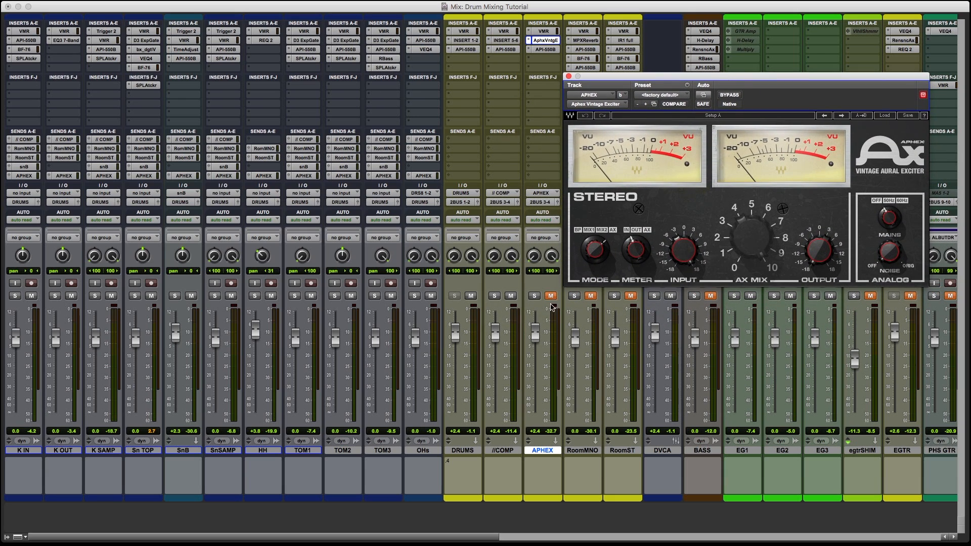
Play the APHEX bus soloed, compare the drums with it unmuted and muted, and close the exciter window.
click(535, 297)
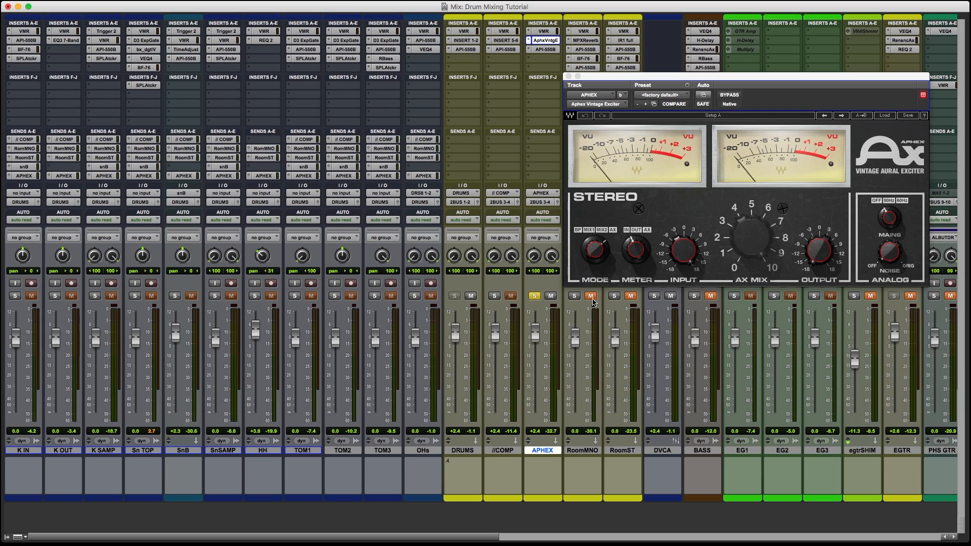
key(space)
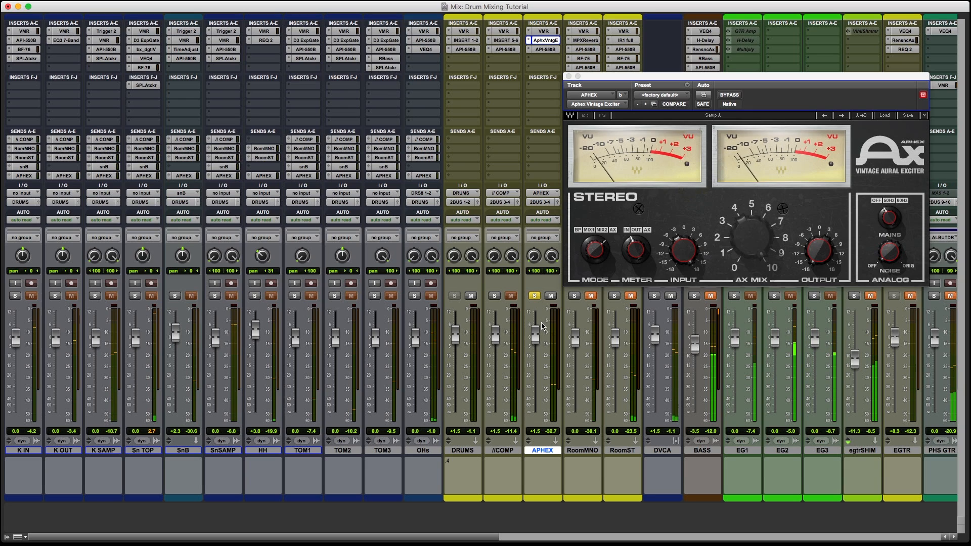
click(536, 296)
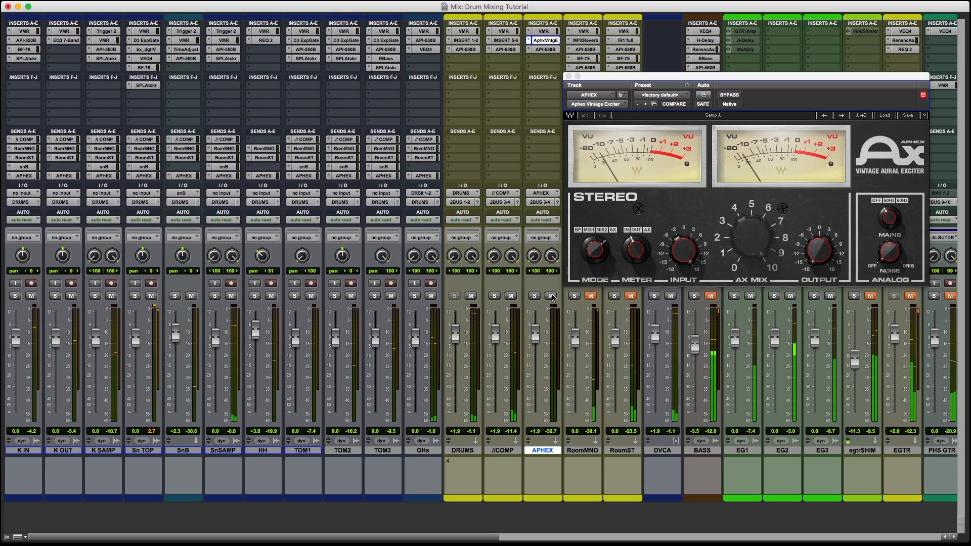
click(551, 296)
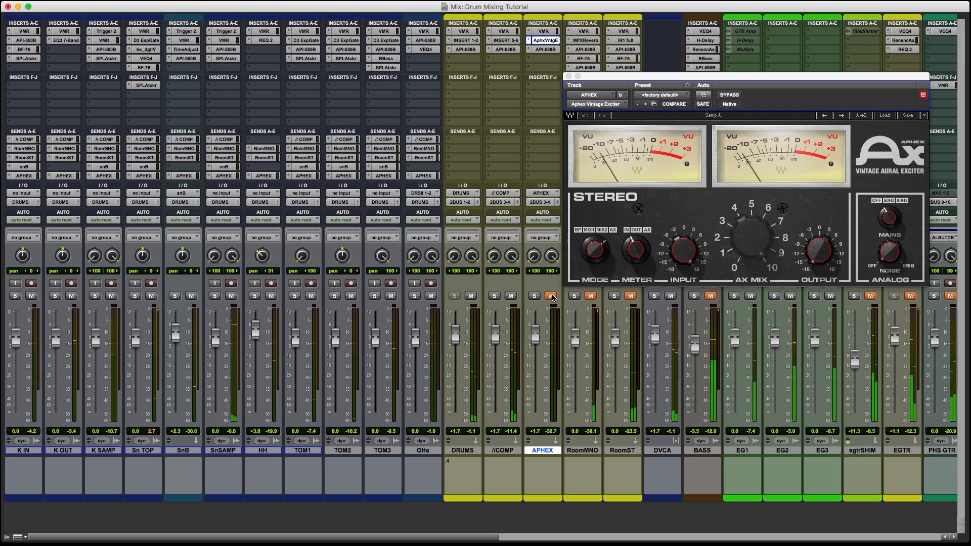
click(569, 77)
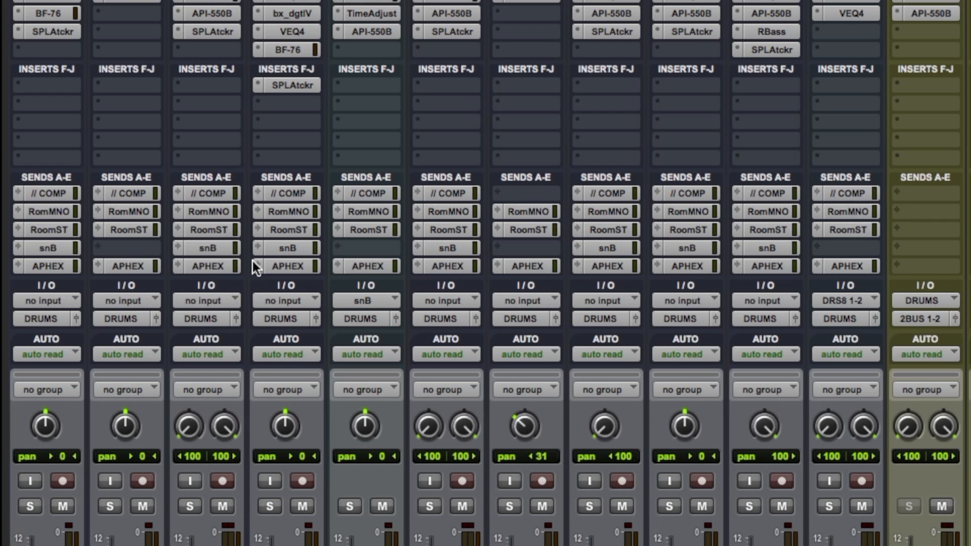
Review the APHEX send levels on the individual drum tracks, including K IN and HH.
click(56, 264)
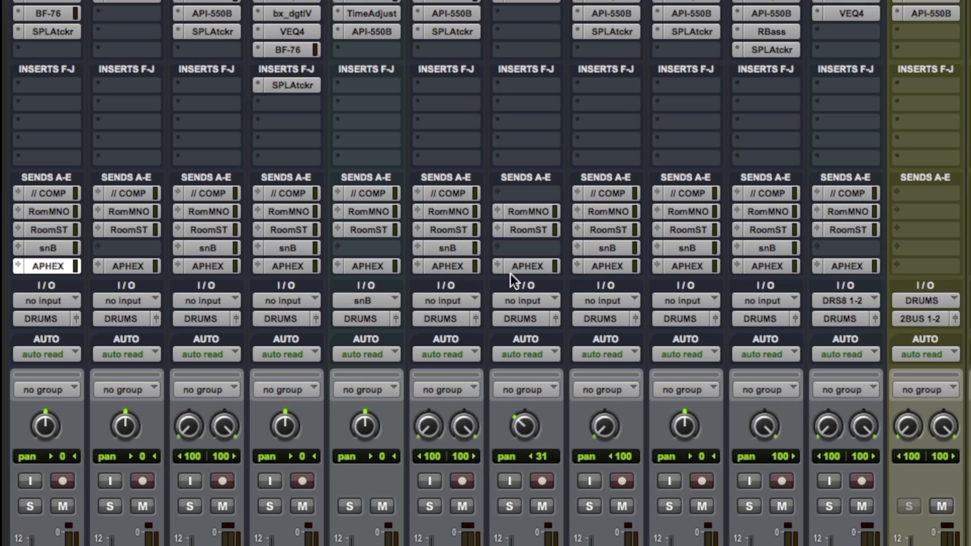
click(854, 265)
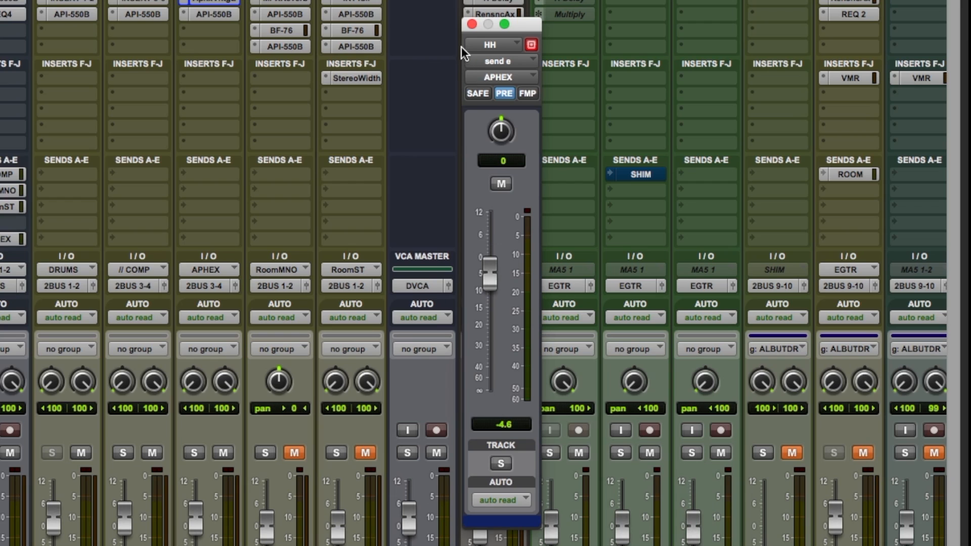
Close the HH send window and unmute and solo the RoomMNO track.
click(472, 25)
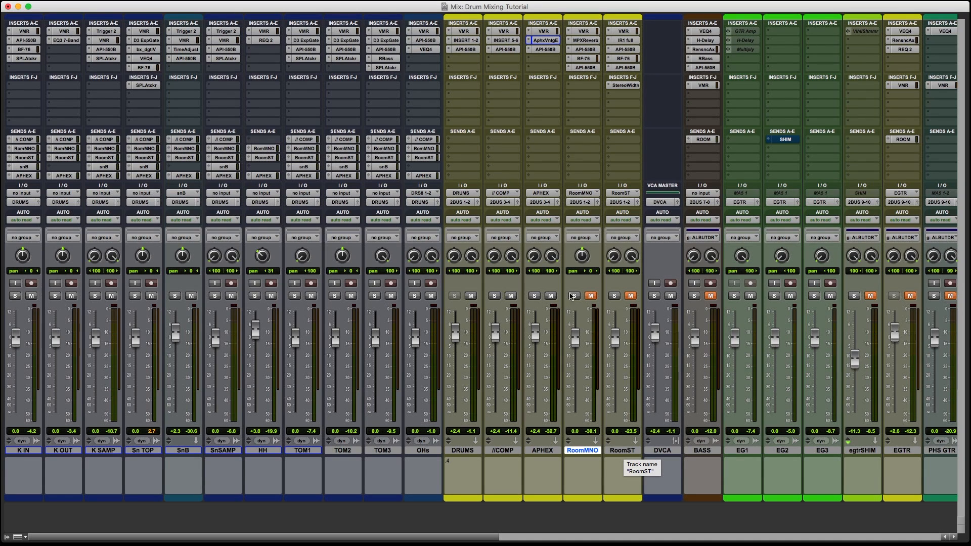
click(590, 296)
click(575, 296)
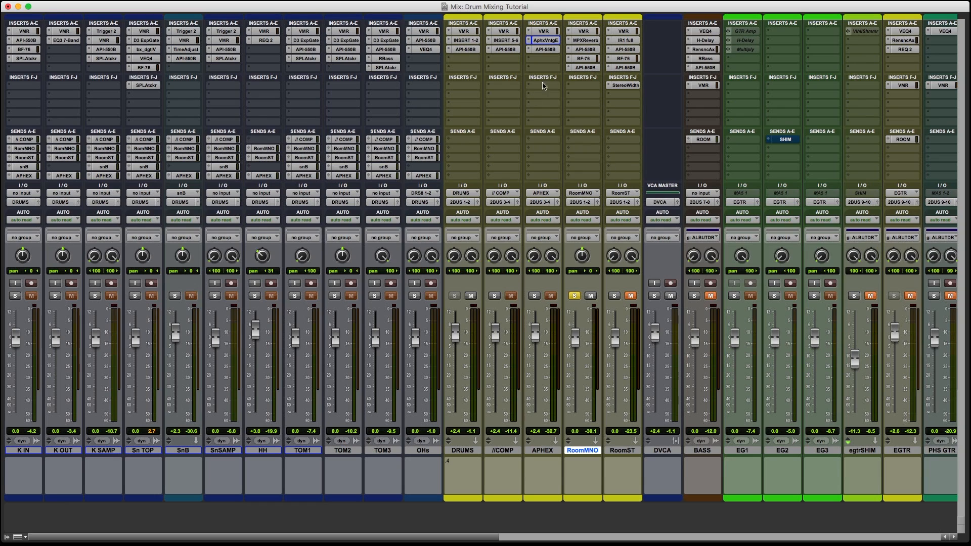
Bypass the API-550B and BF-76 inserts on RoomMNO and open its MPX Native Reverb, moving the window clear of the channel strip.
drag(585, 51, 586, 64)
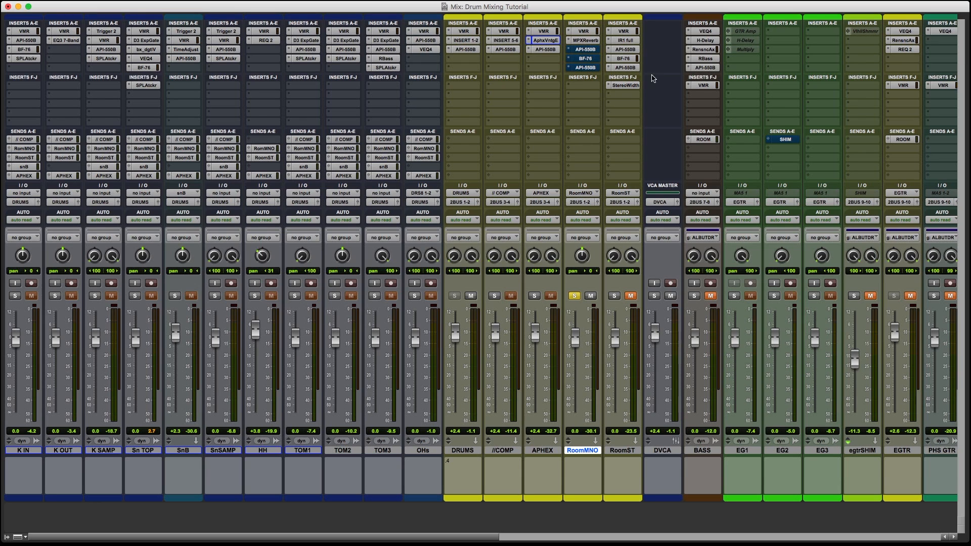
click(584, 40)
drag(680, 75, 242, 35)
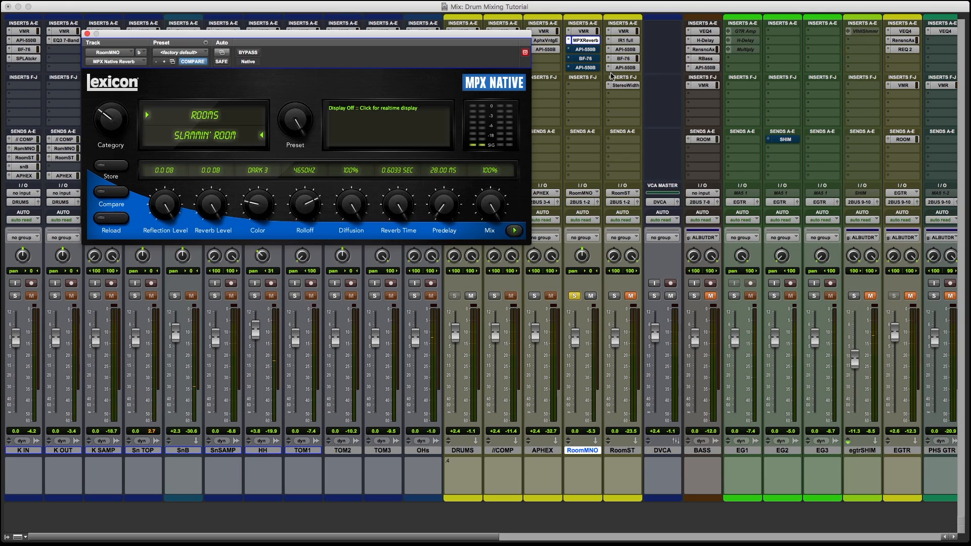
Re-engage RoomMNO's two API-550B inserts and its BF-76 in turn while listening, comparing the BF-76 bypassed and active.
click(585, 49)
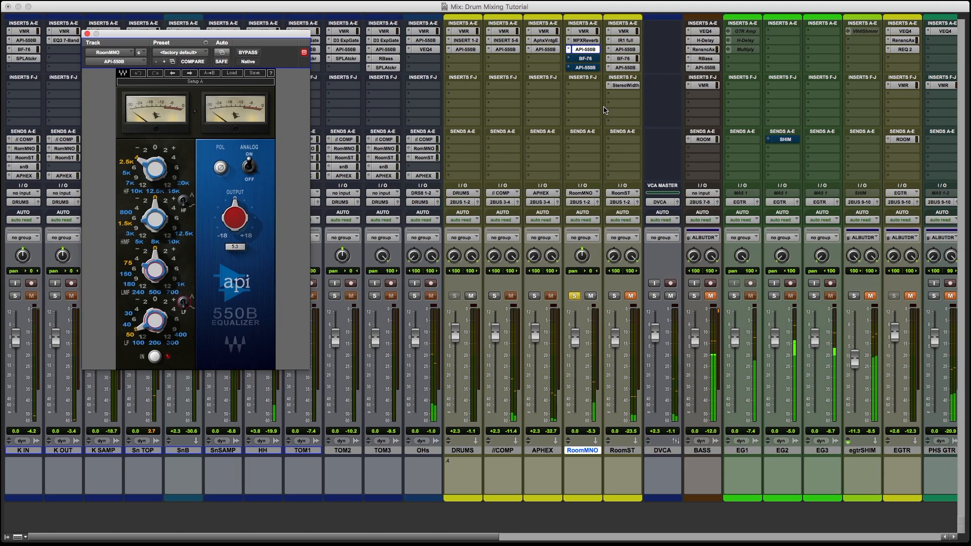
click(586, 59)
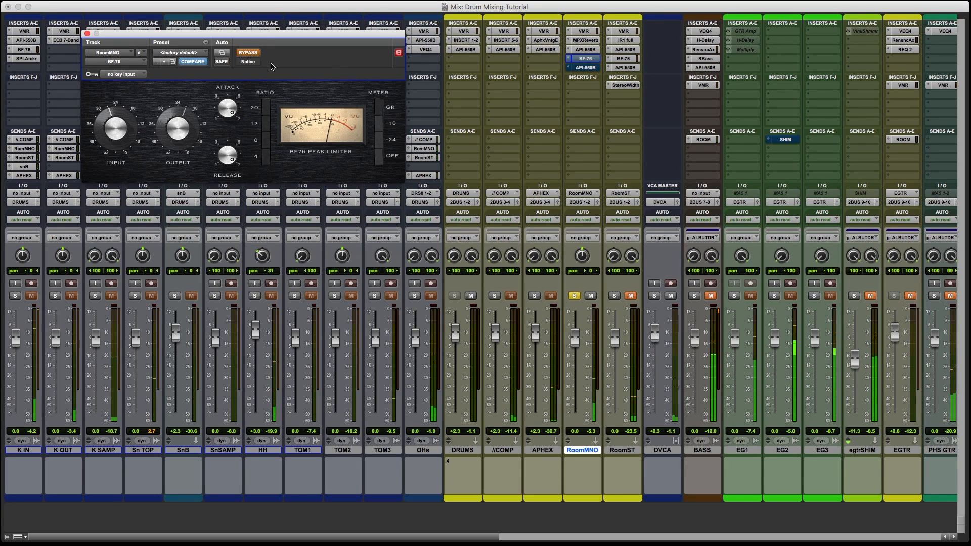
click(249, 53)
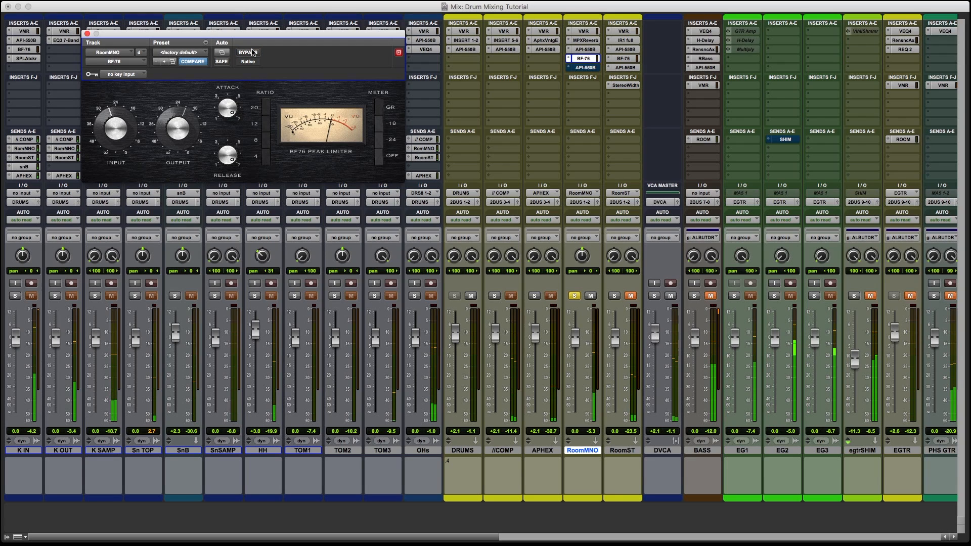
super+click(581, 60)
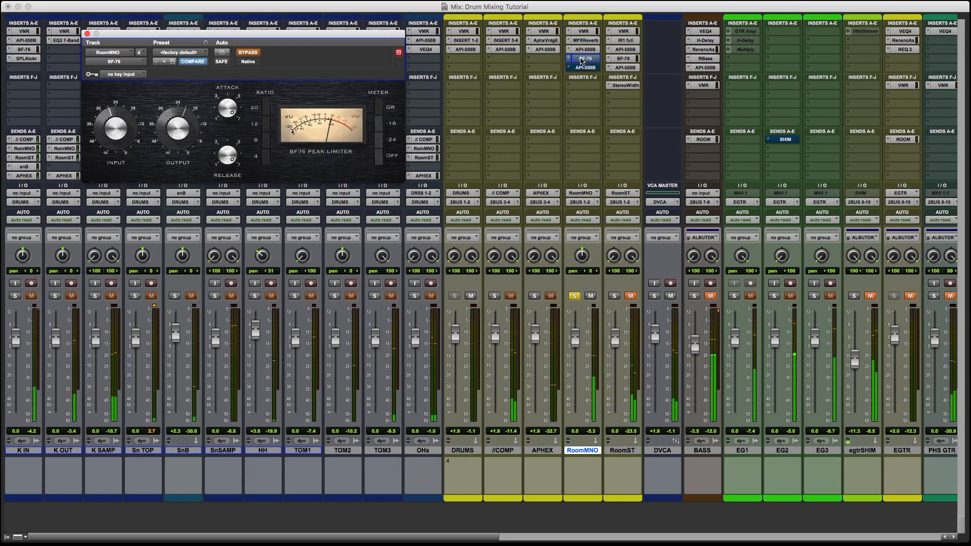
super+click(582, 60)
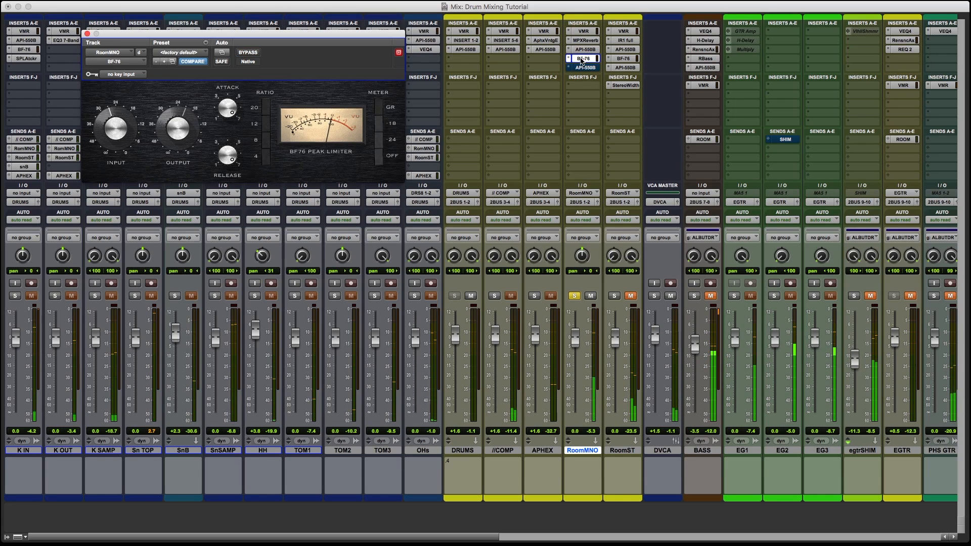
click(587, 68)
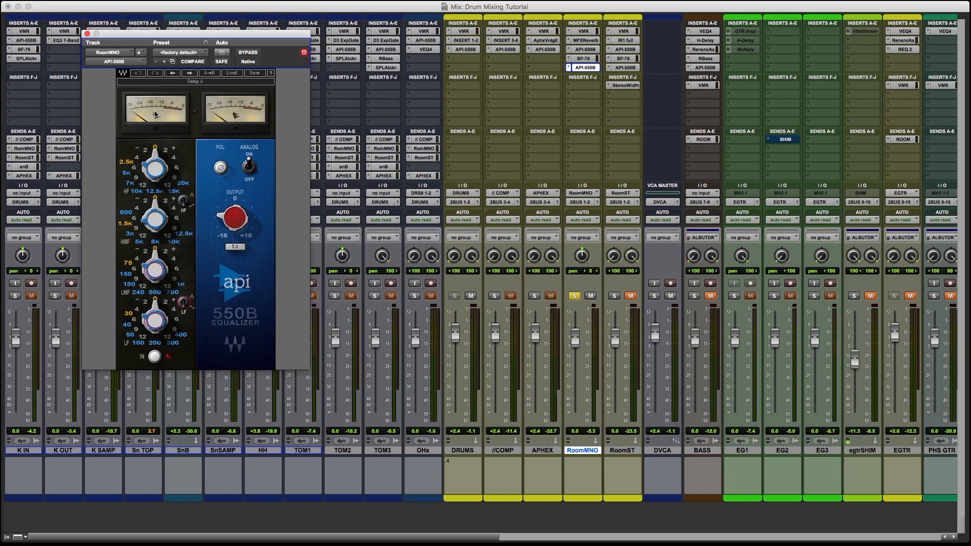
Take RoomMNO out of solo and compare the drums with it muted and unmuted.
click(575, 296)
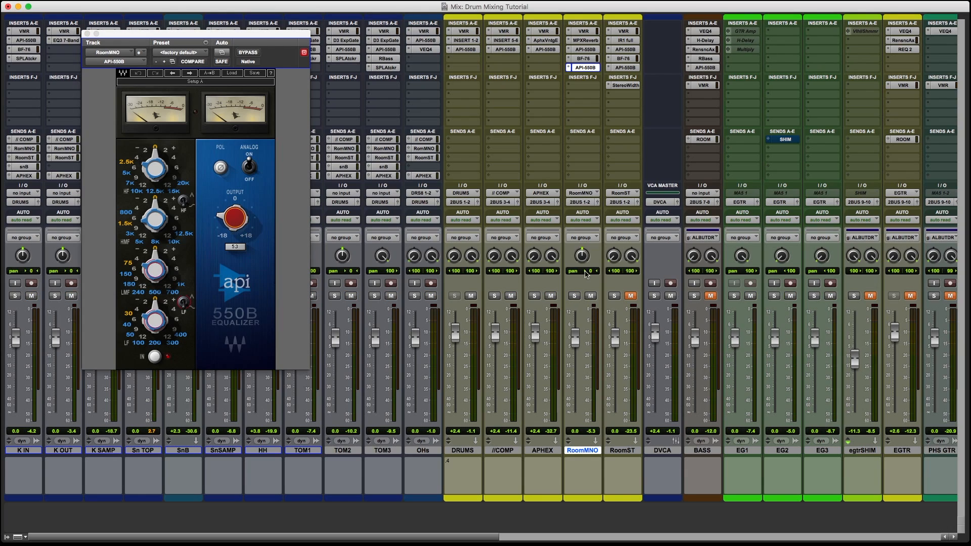
click(592, 297)
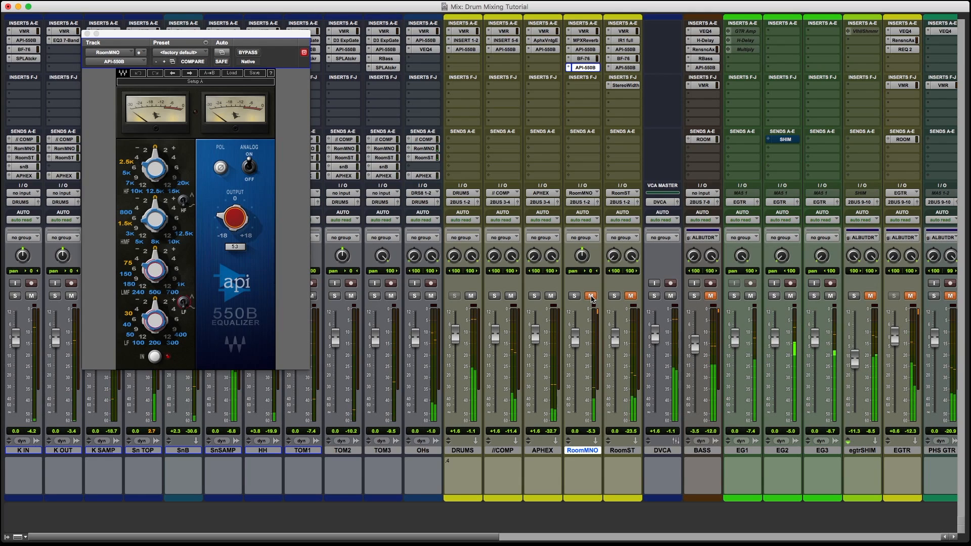
click(591, 296)
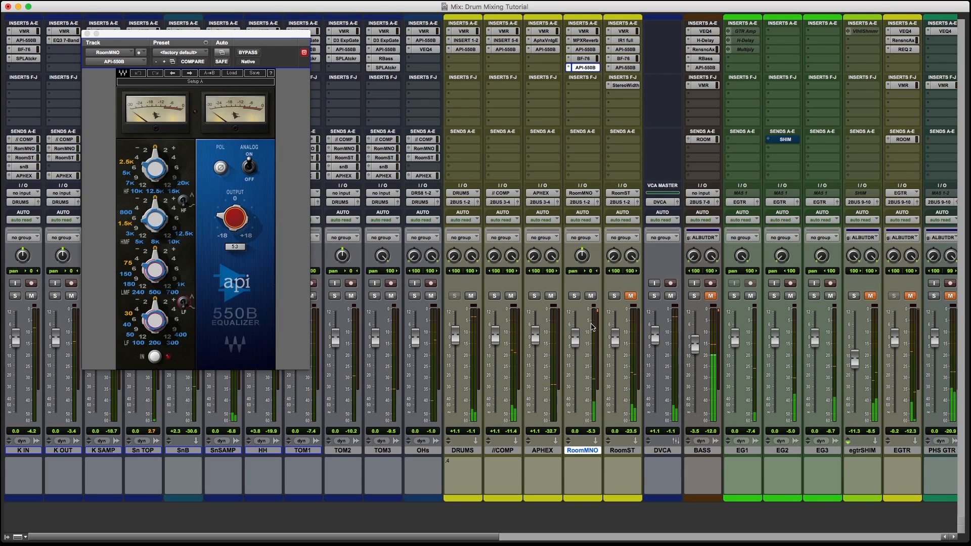
click(591, 296)
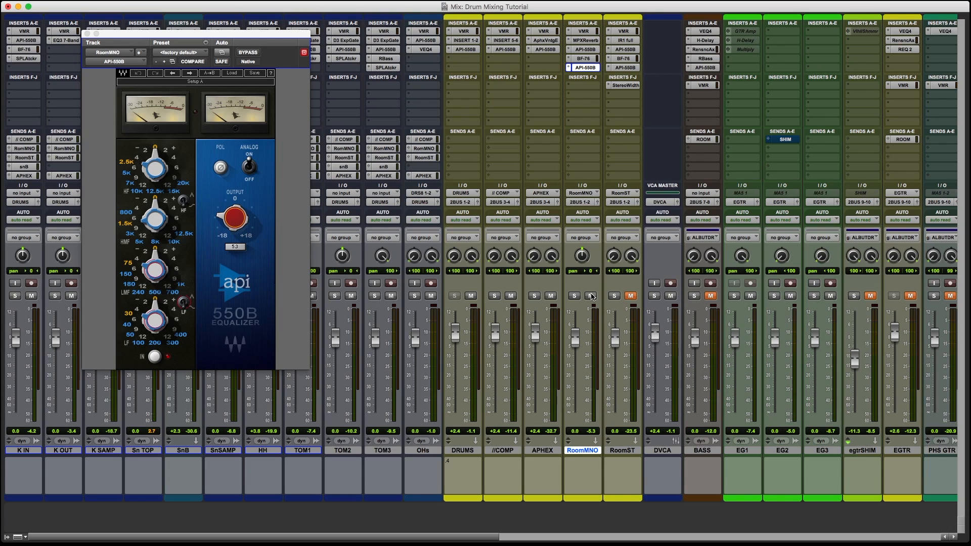
Solo and unmute RoomST and review the Studio - 1 setup in its IR-1 reverb insert.
click(615, 297)
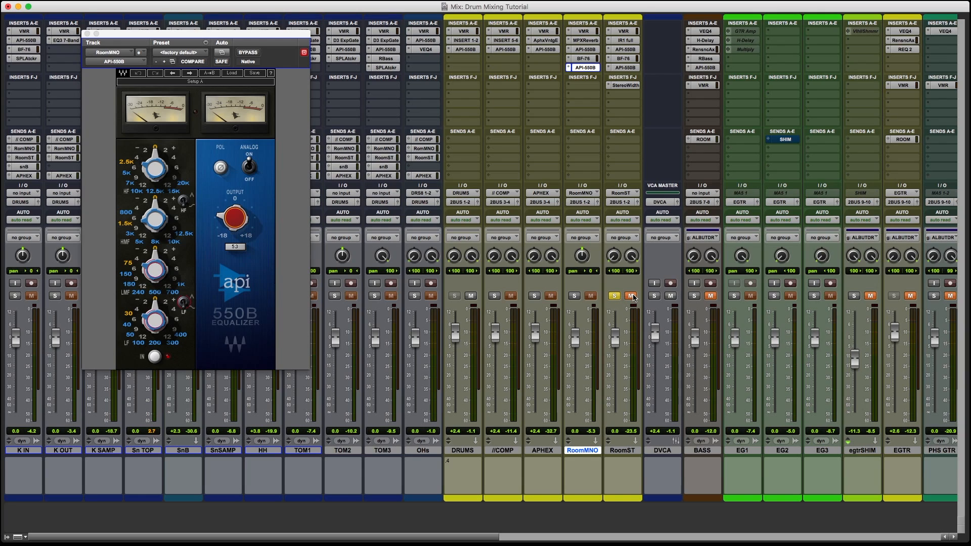
click(626, 40)
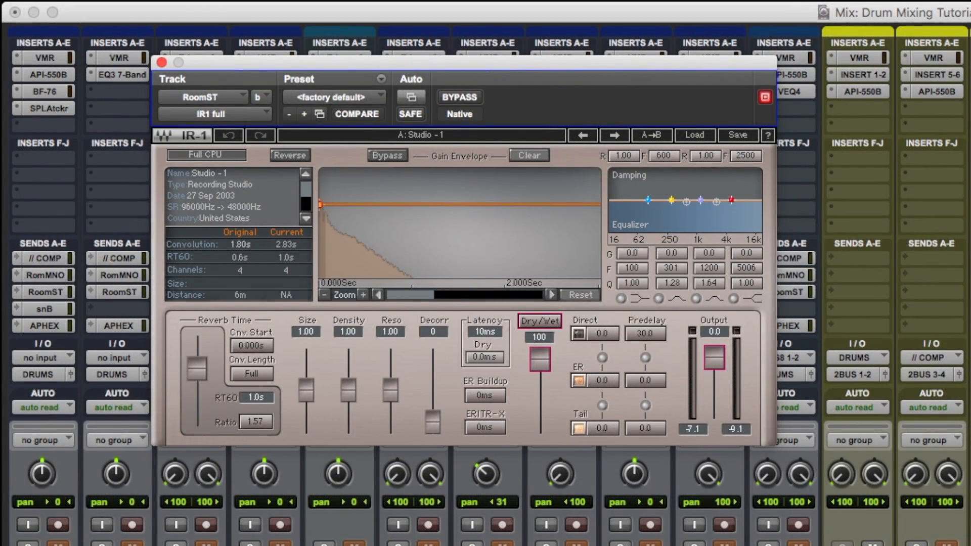
click(694, 135)
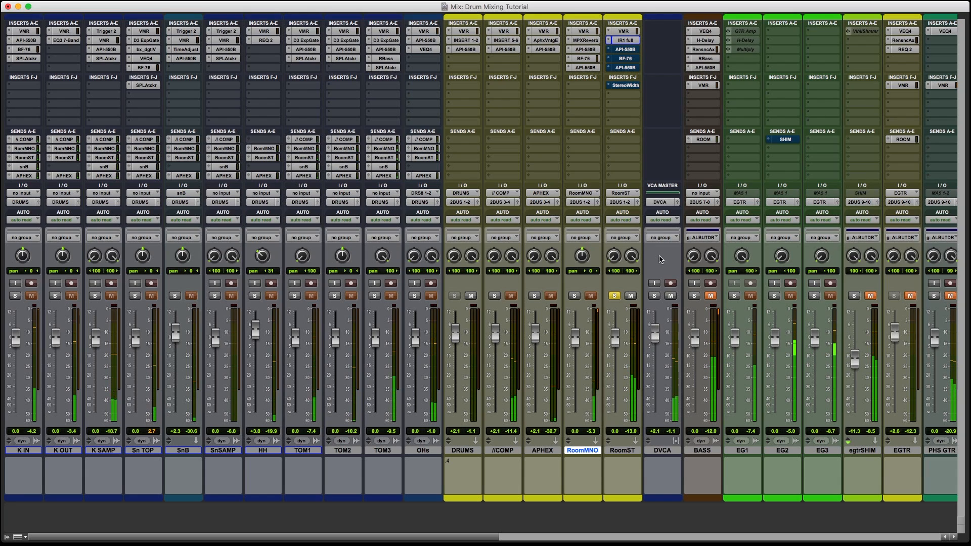
Review RoomST's API-550B, BF-76 and AIR Stereo Width inserts in turn, re-engaging each one from bypass.
click(626, 49)
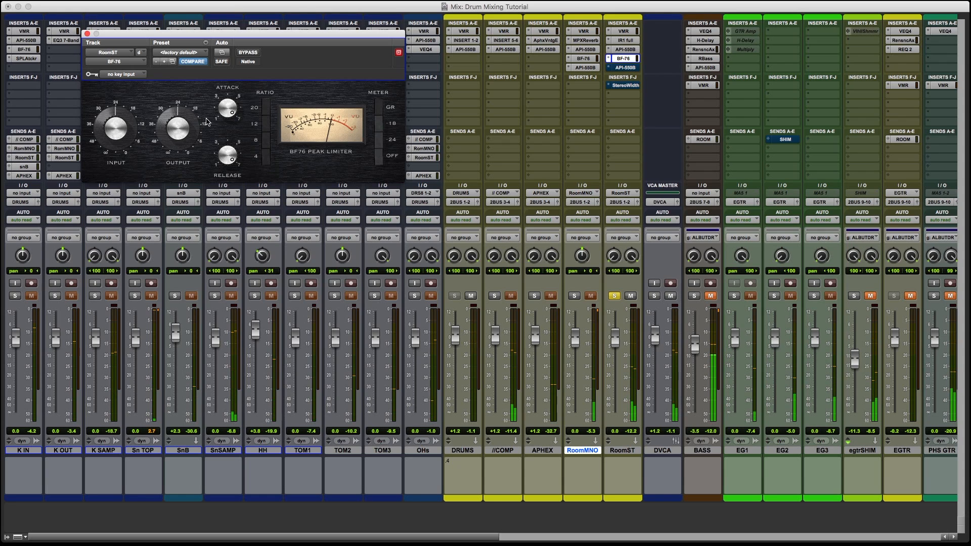
click(626, 68)
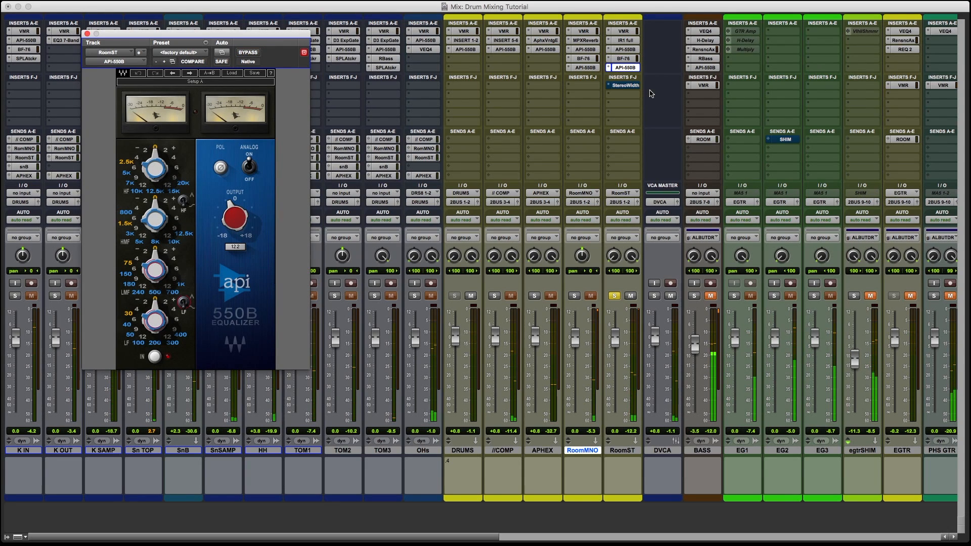
click(626, 85)
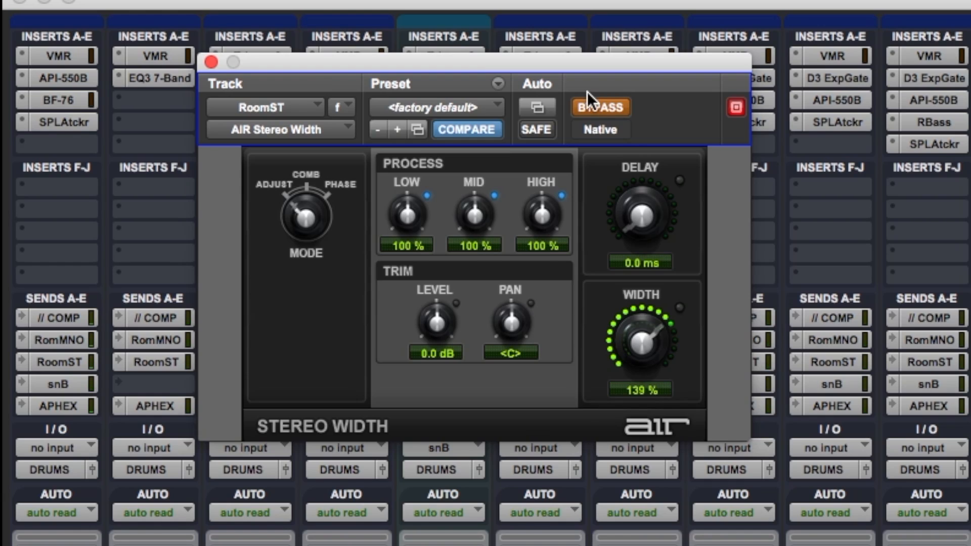
click(594, 109)
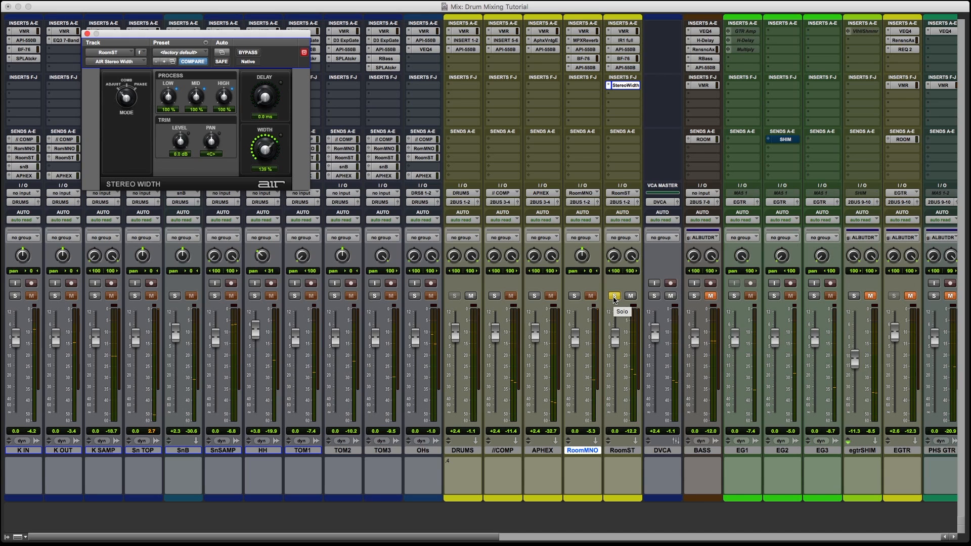
Take RoomST out of solo, start playback of the drum mix and close the Stereo Width window.
click(615, 296)
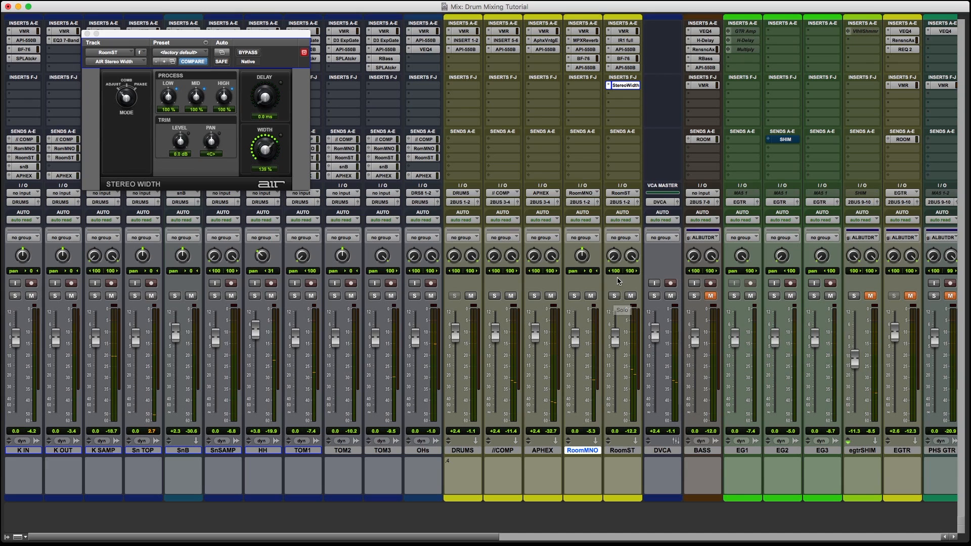
key(space)
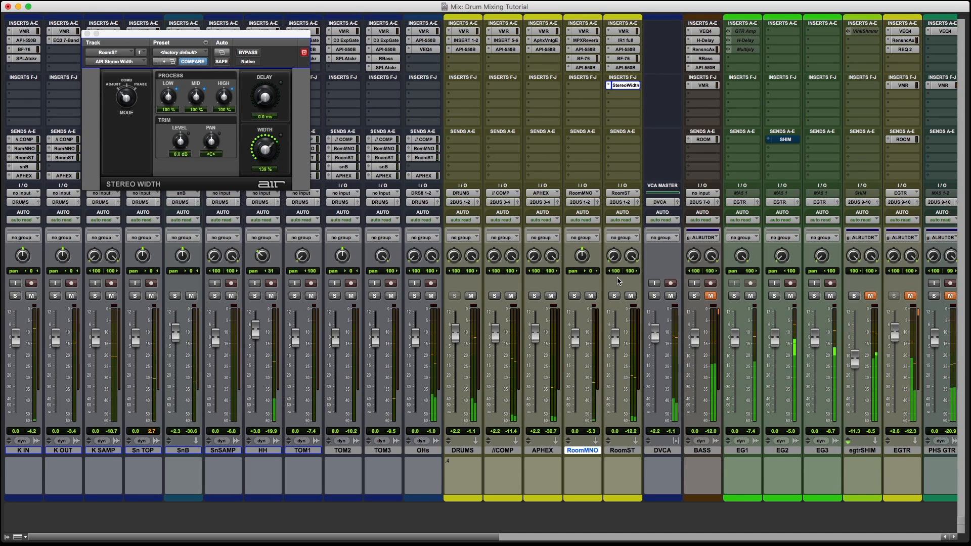
click(626, 86)
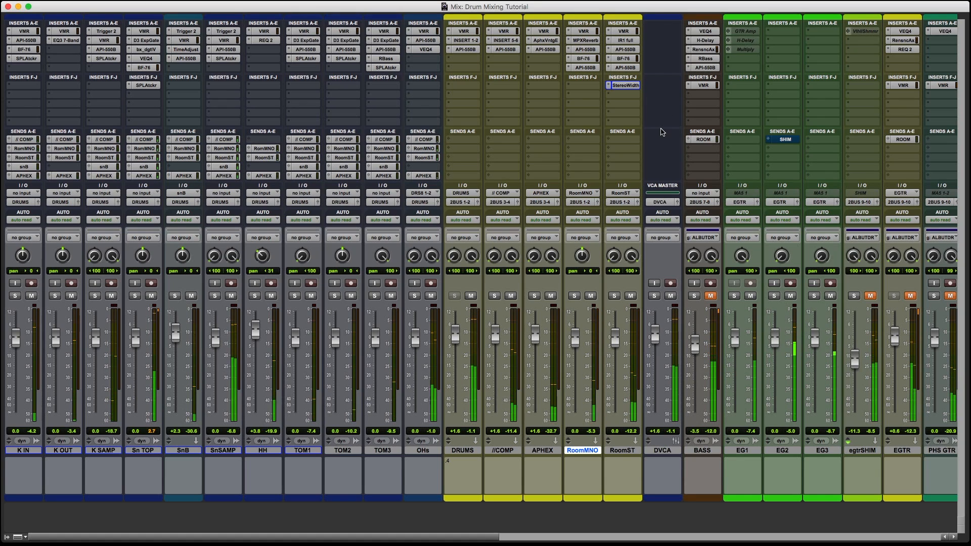
Compare the playing drums with RoomMNO and RoomST both muted and both unmuted.
click(590, 296)
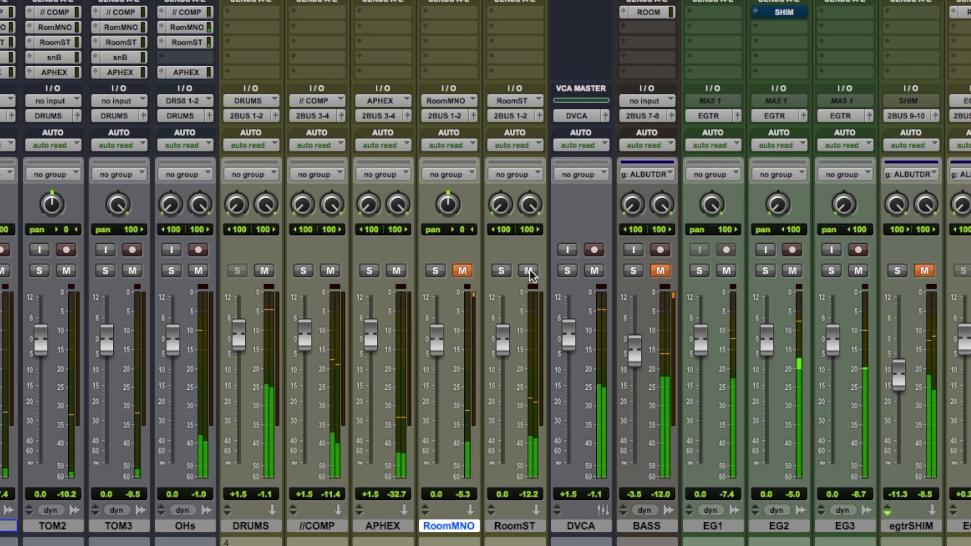
click(530, 270)
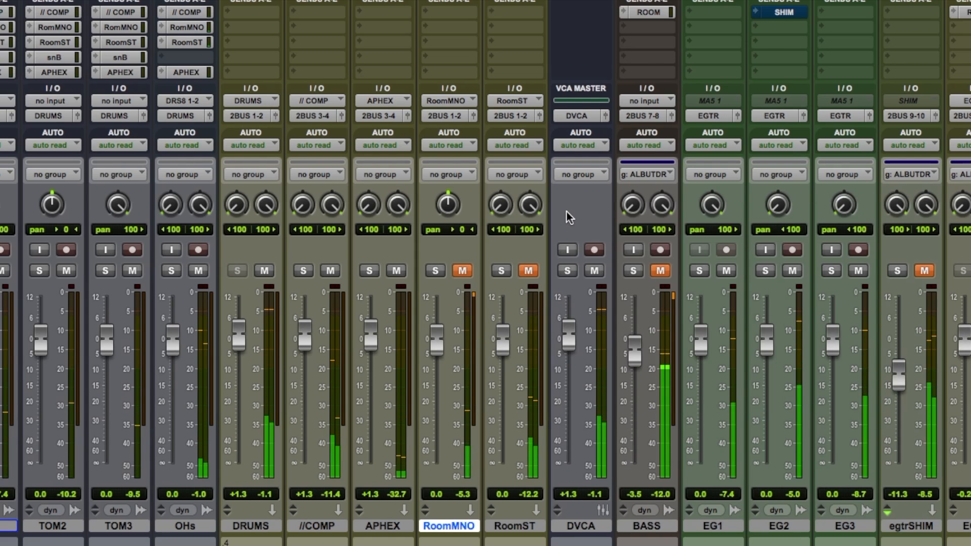
click(528, 275)
click(460, 269)
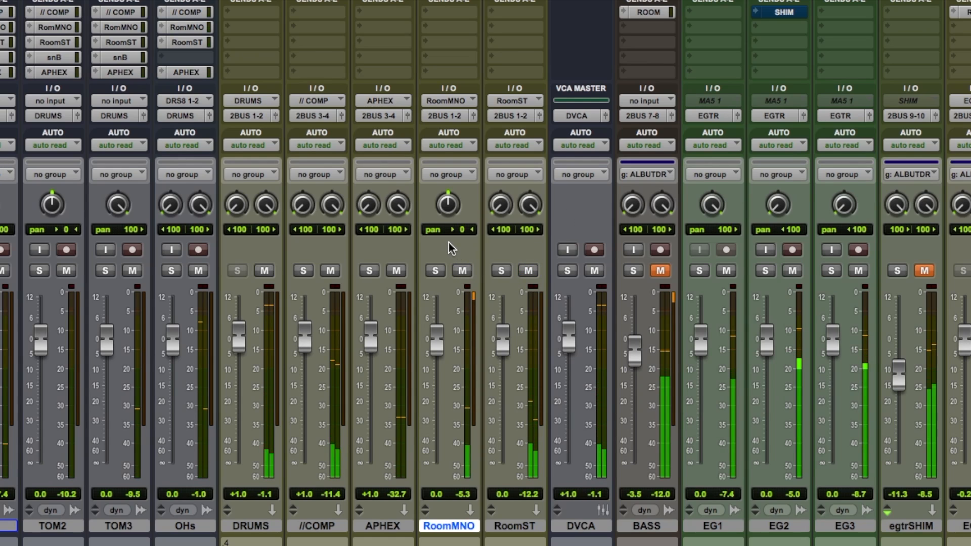